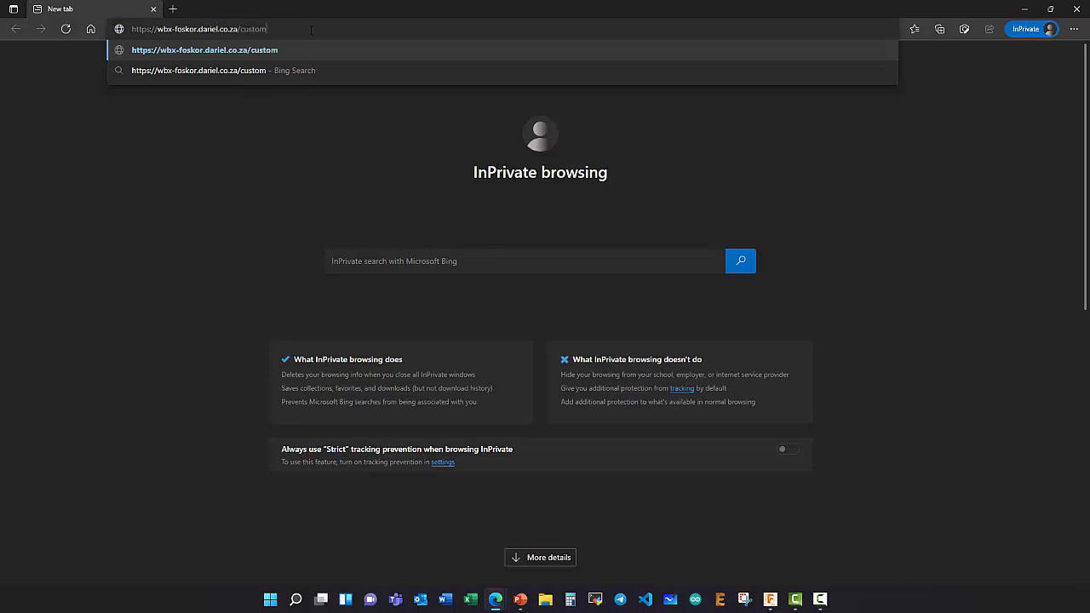
text(erportal)
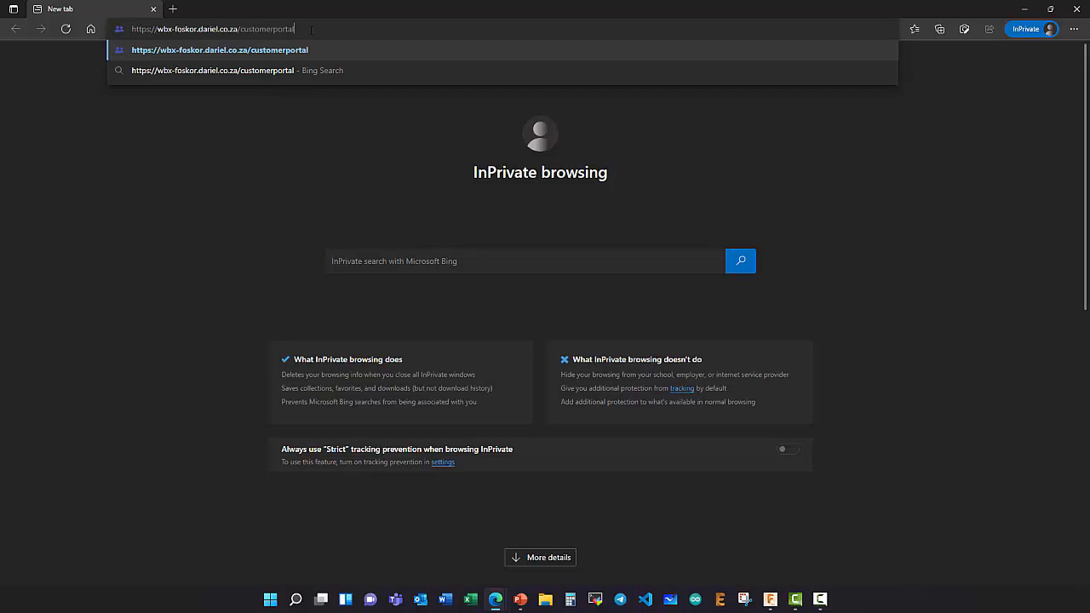
key(Return)
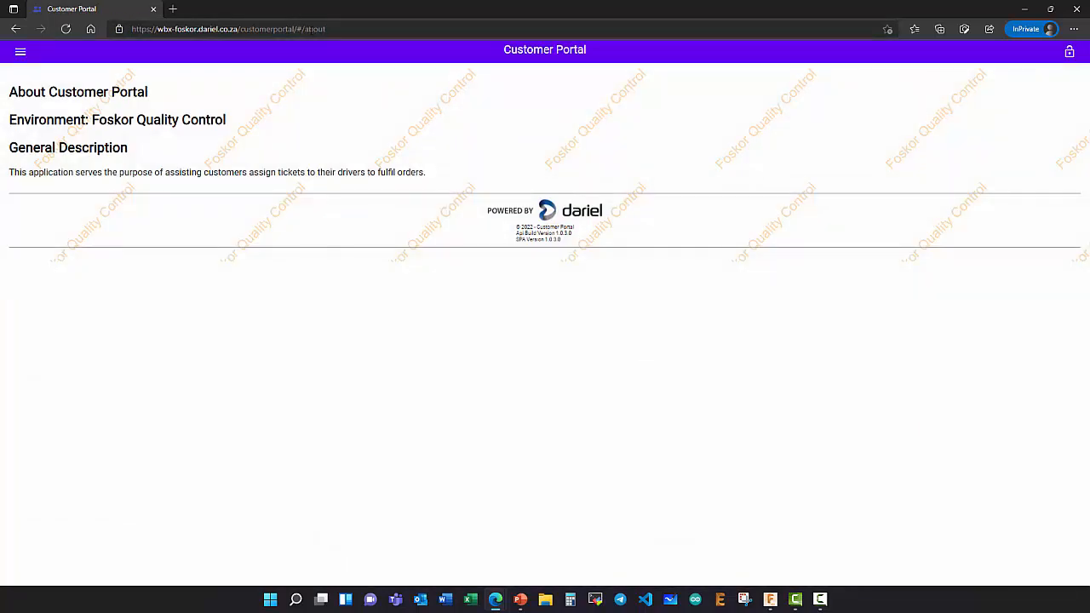
- Go to the portal's login page and choose IdentityX Account sign-in
click(21, 54)
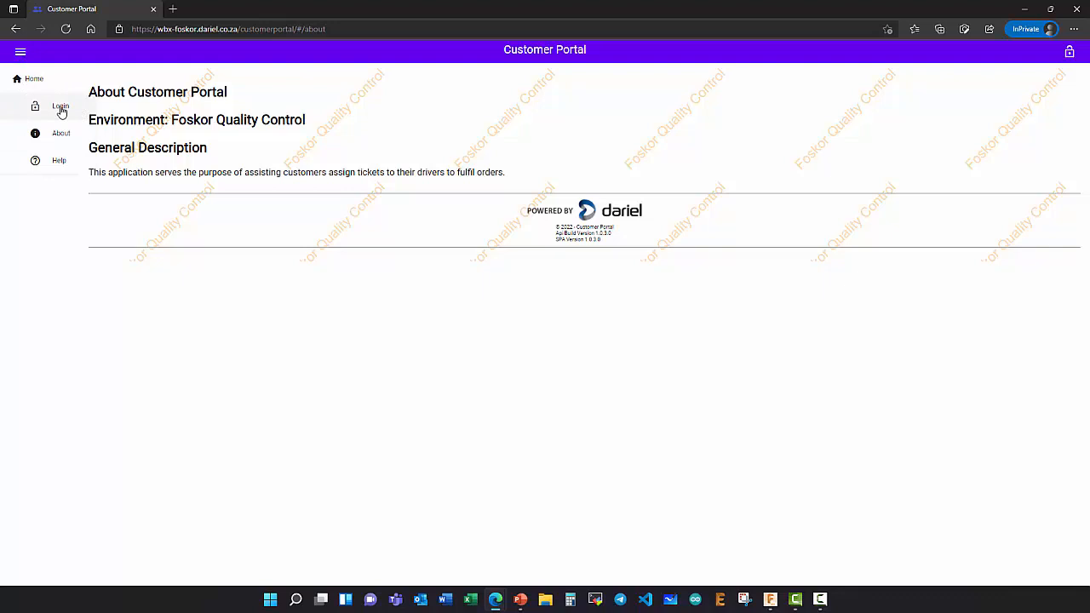
click(61, 109)
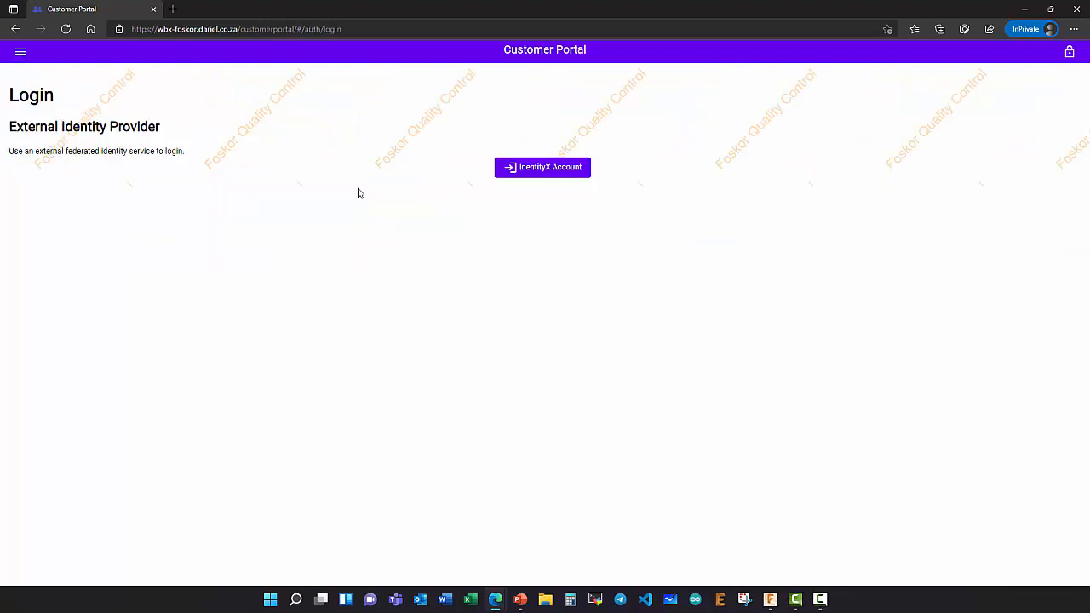
click(539, 168)
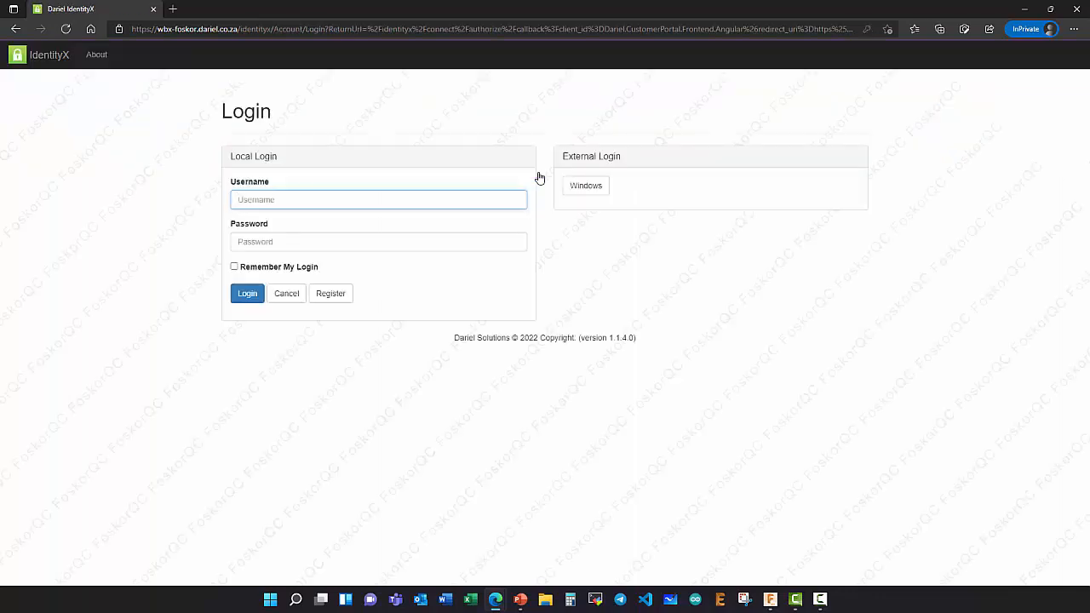
- Sign in with the IdentityX account's username and password
click(266, 200)
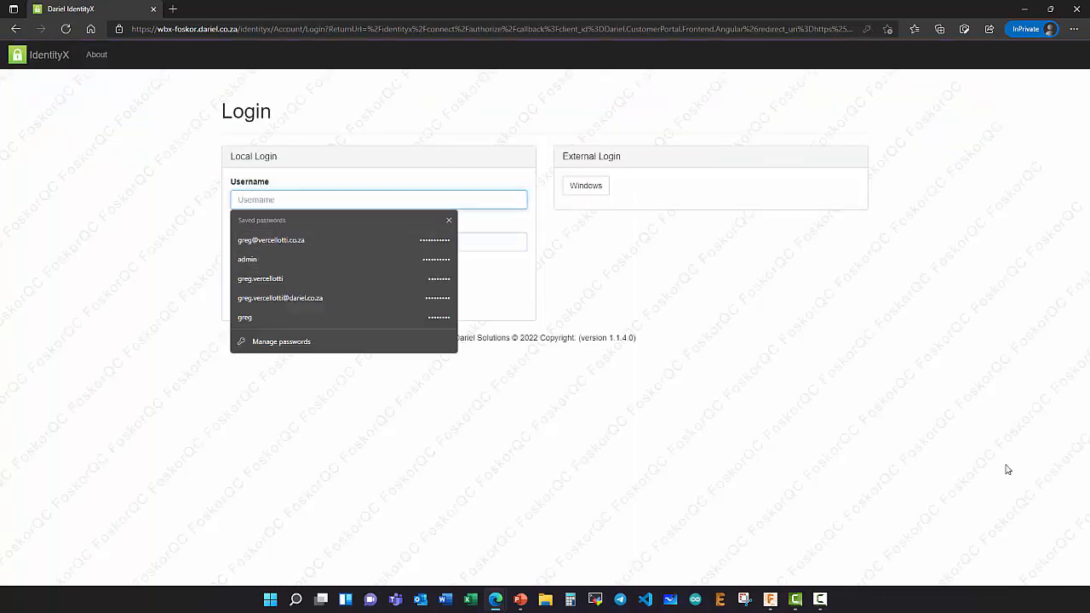
click(963, 411)
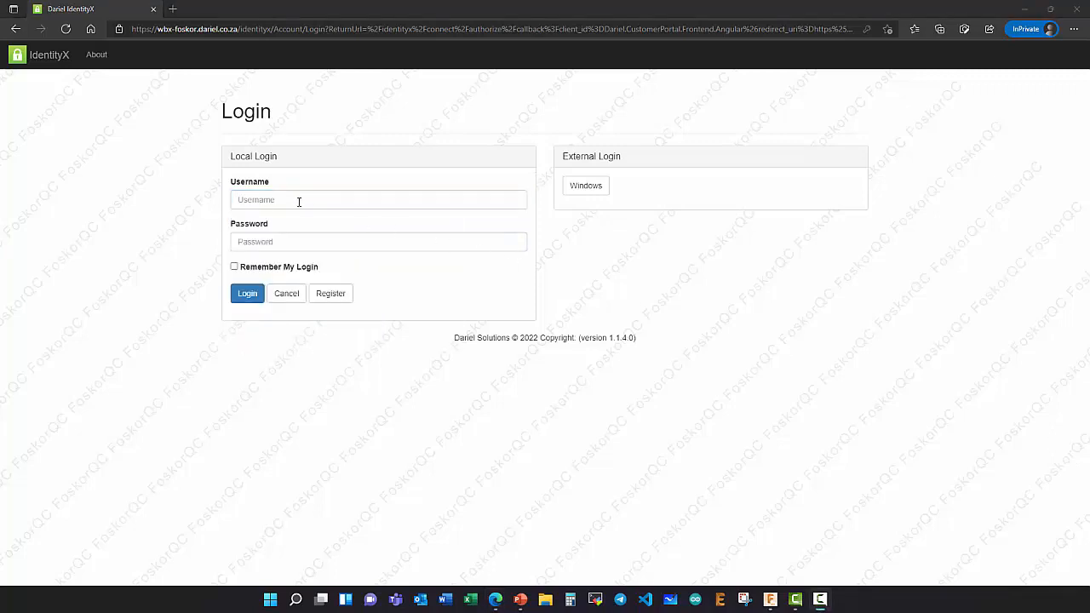
click(265, 199)
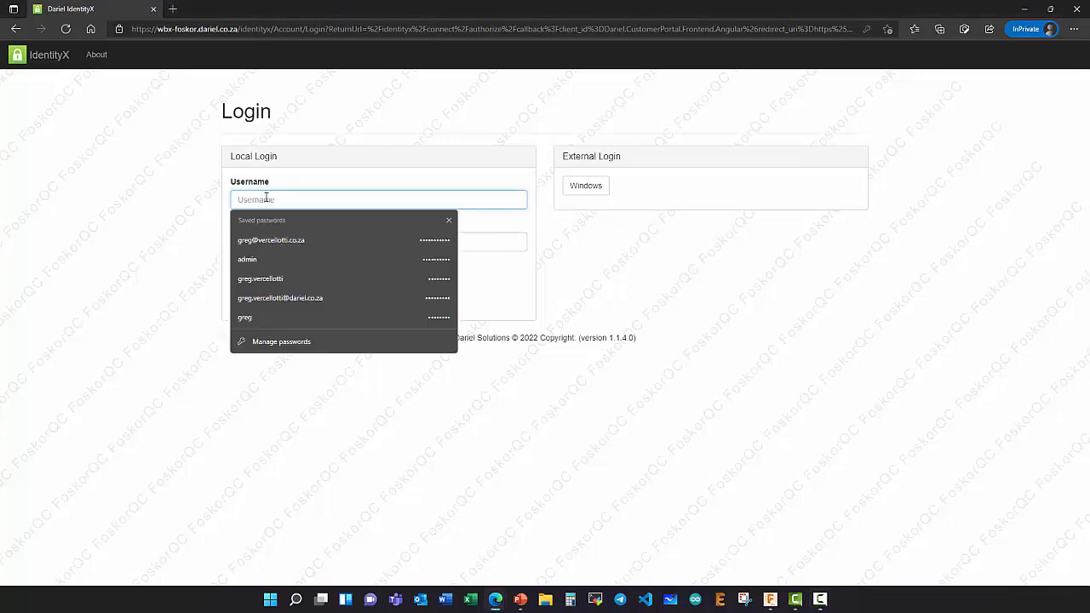
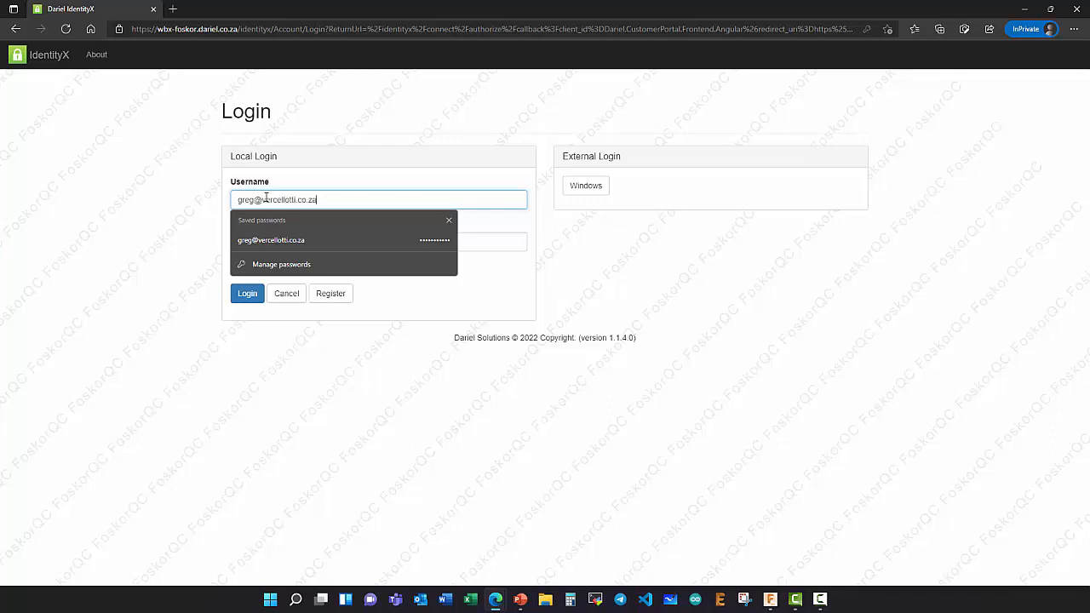
key(Tab)
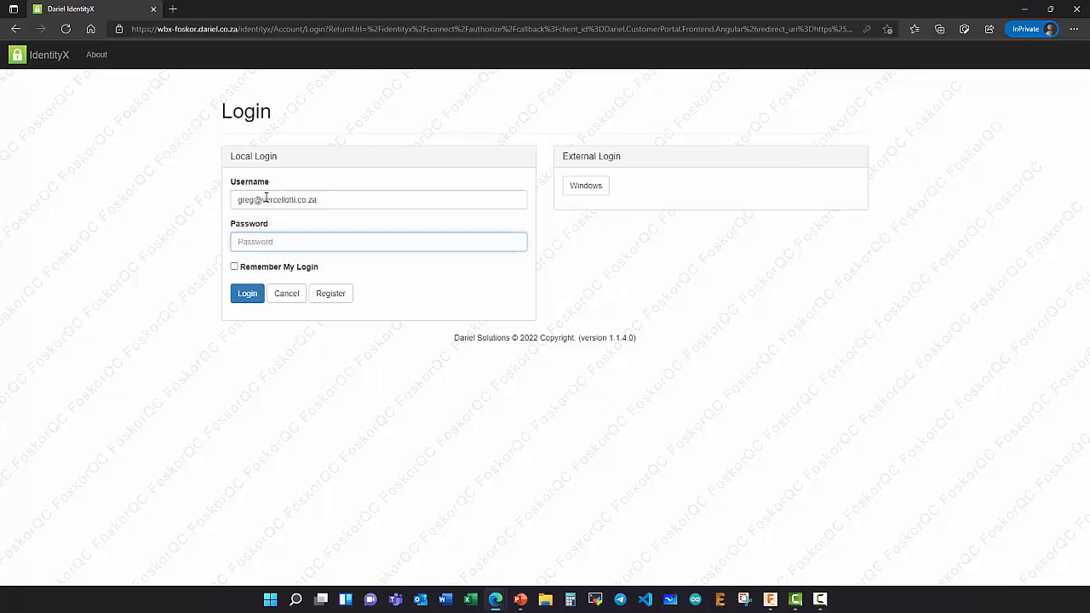
text(•)
click(246, 294)
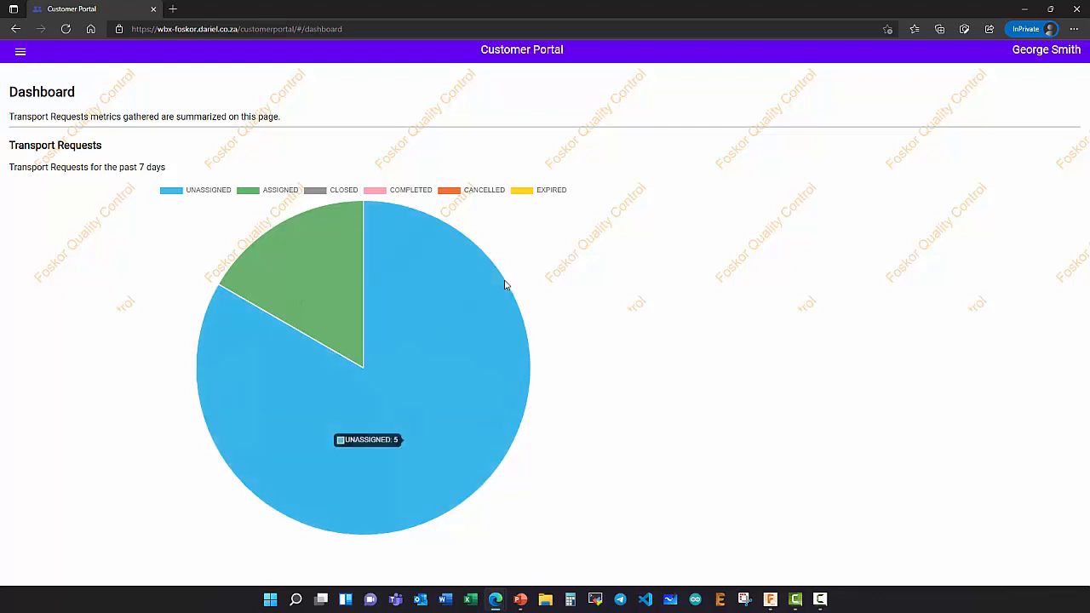
- Open Transport Data > Driver from the side menu to show the driver list
mouse_move(320, 439)
mouse_move(313, 273)
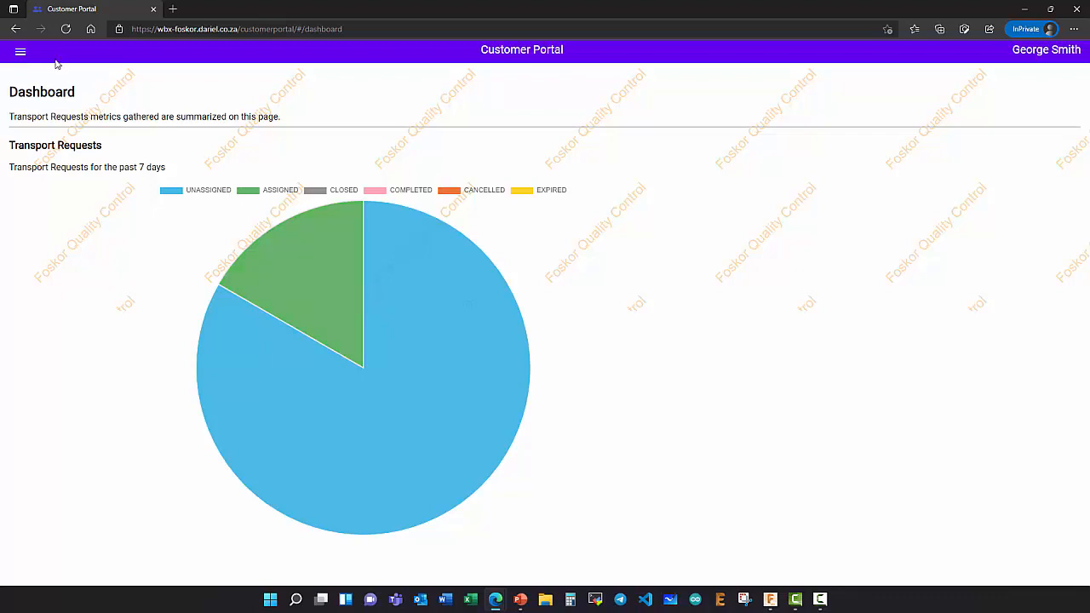
click(20, 53)
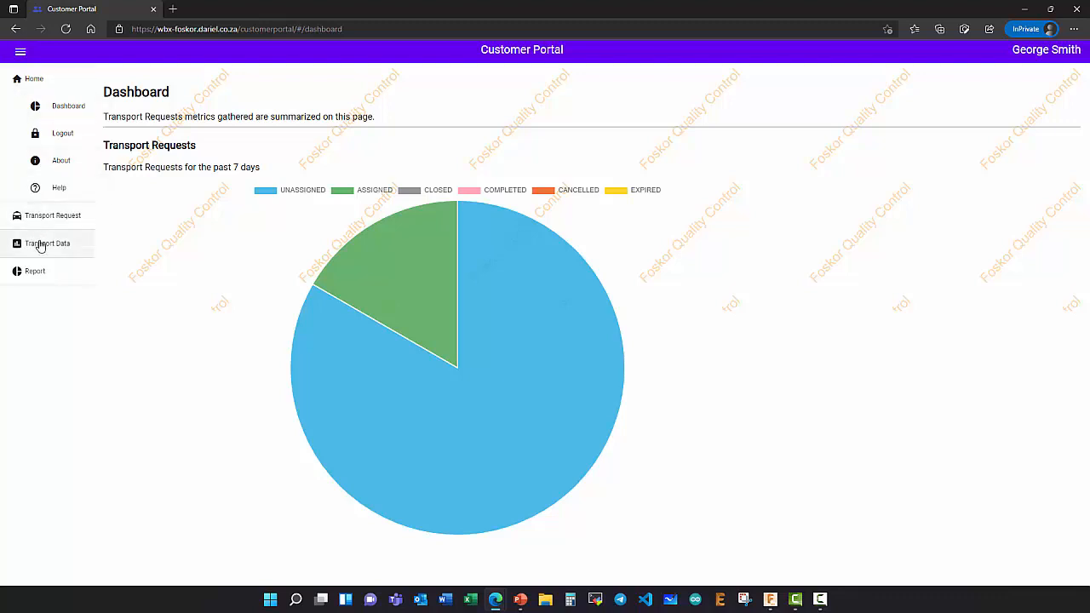
click(66, 248)
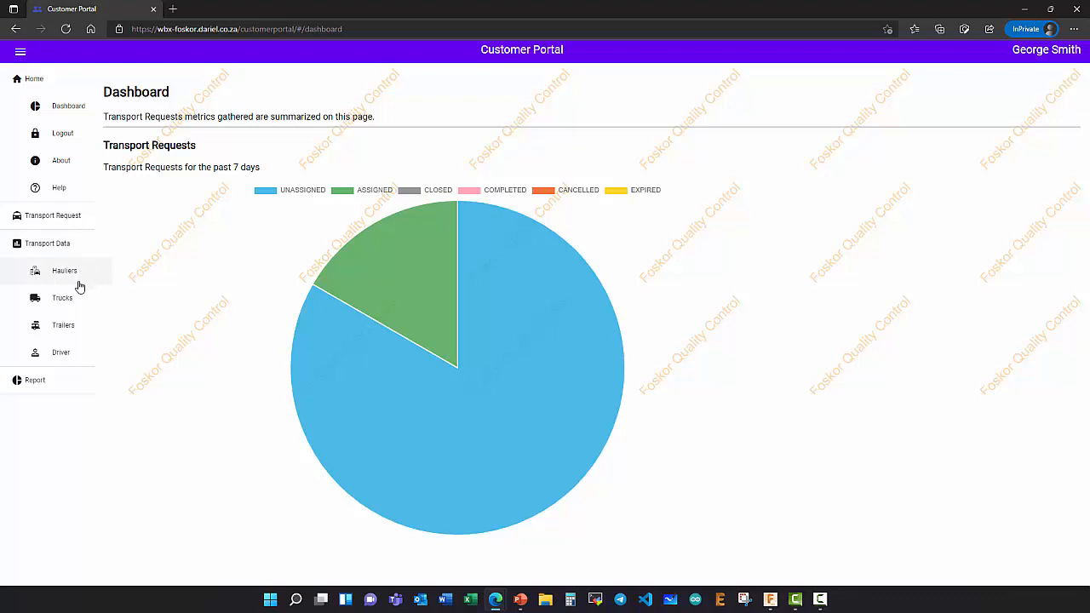
click(56, 356)
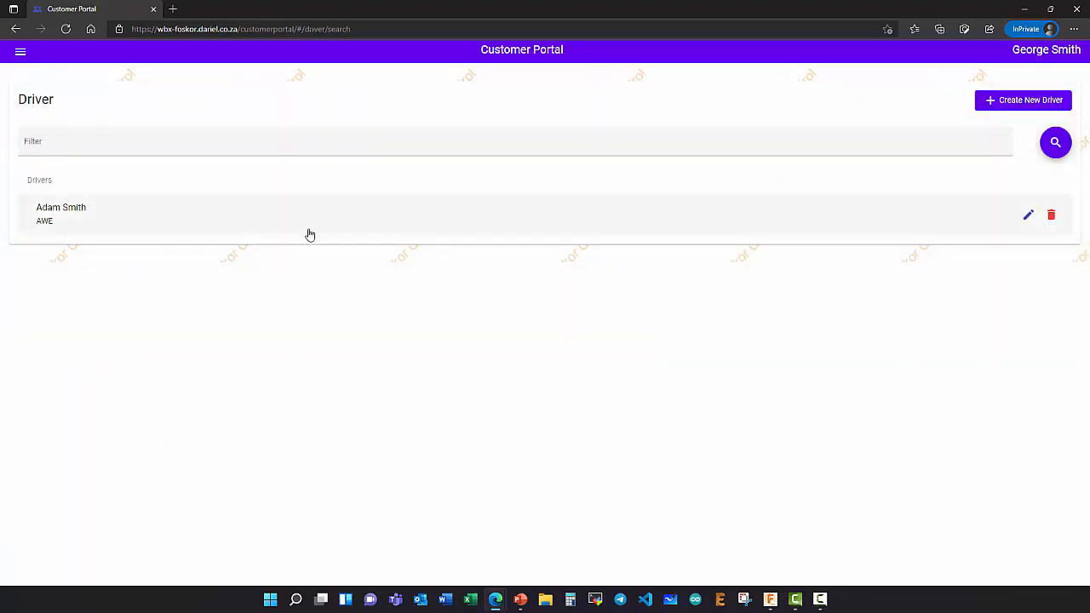
- Start a new driver and enter the driver's first name, last name and ID number
click(1016, 106)
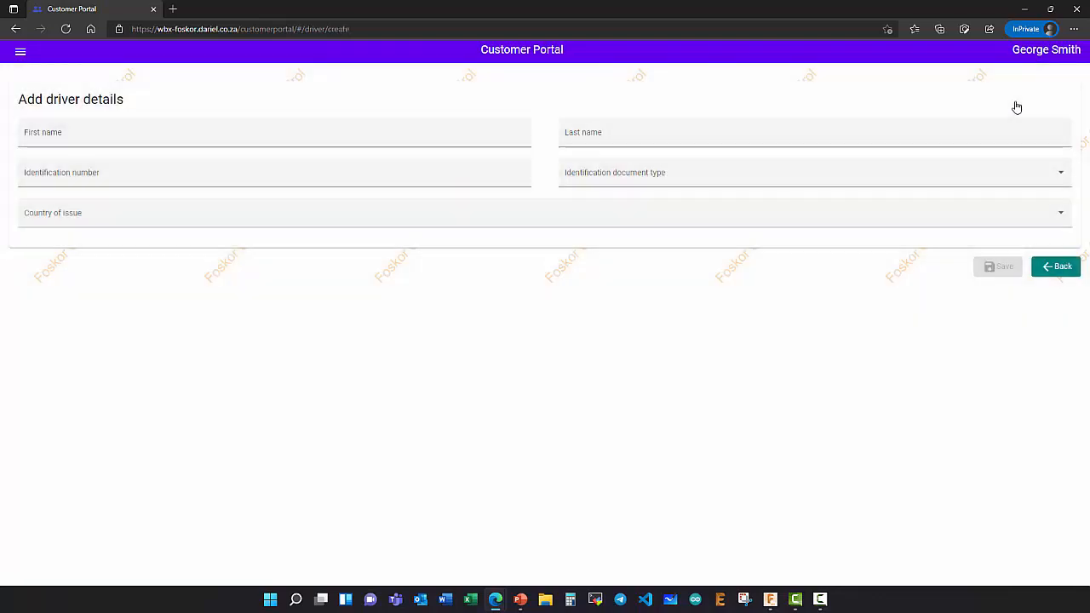
click(127, 131)
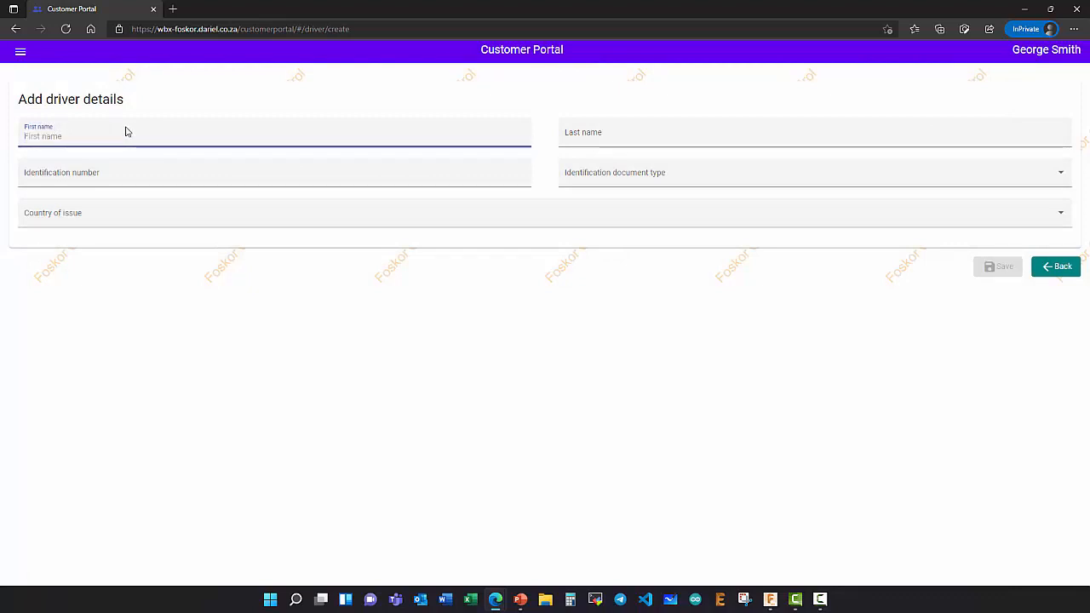
text(J)
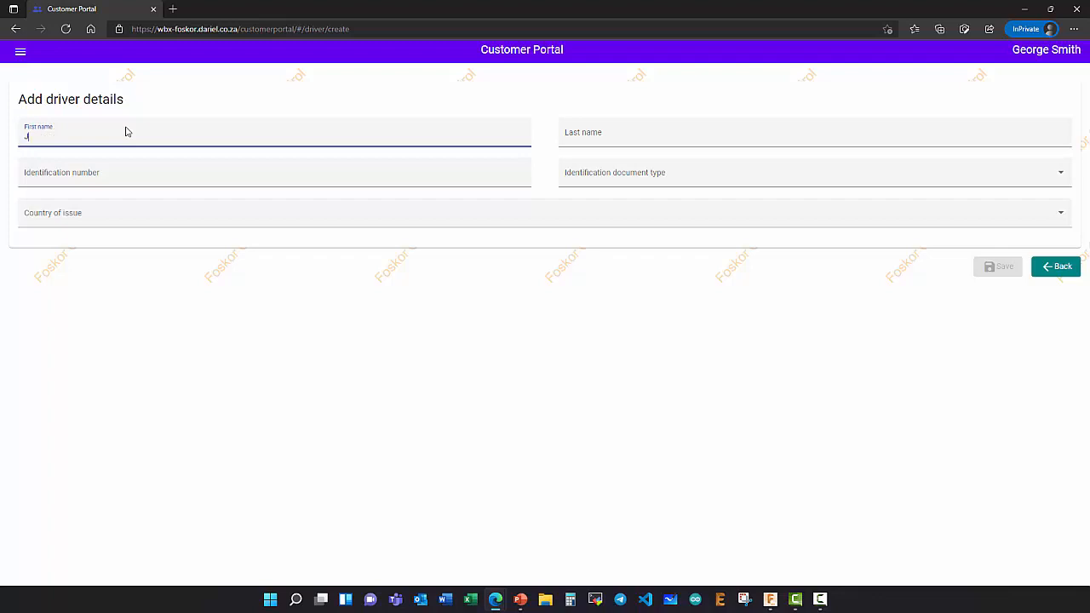
text(oe)
key(Tab)
text(Dr)
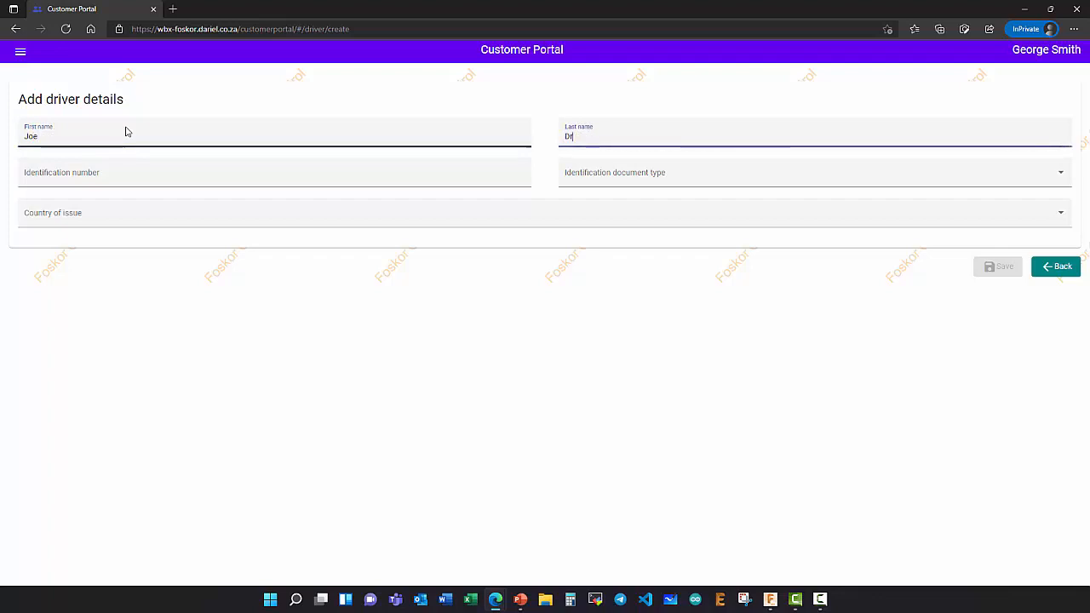
text(iver)
key(Tab)
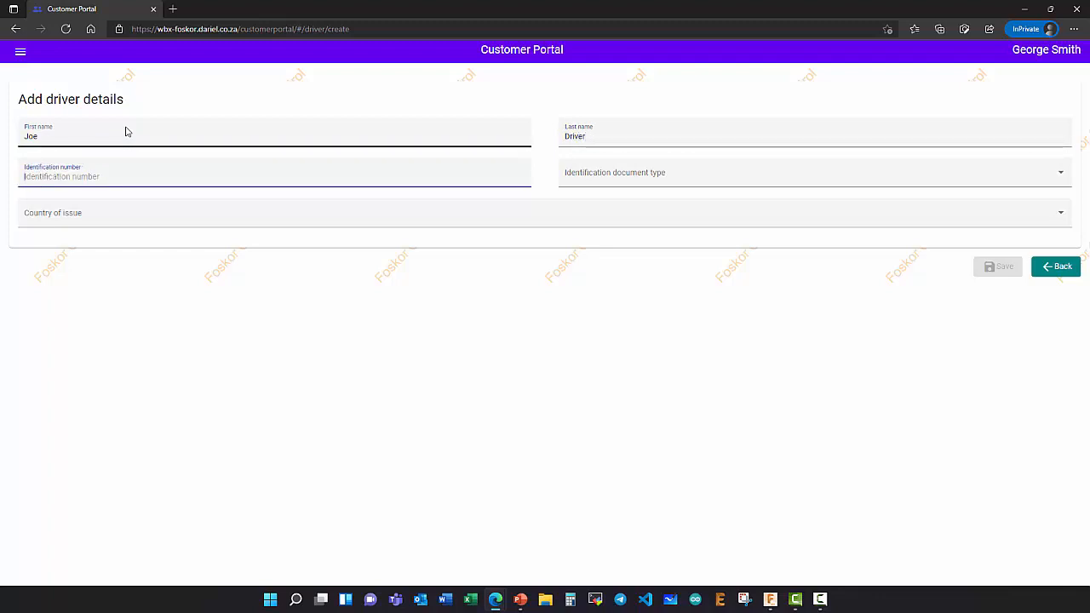
text(111111)
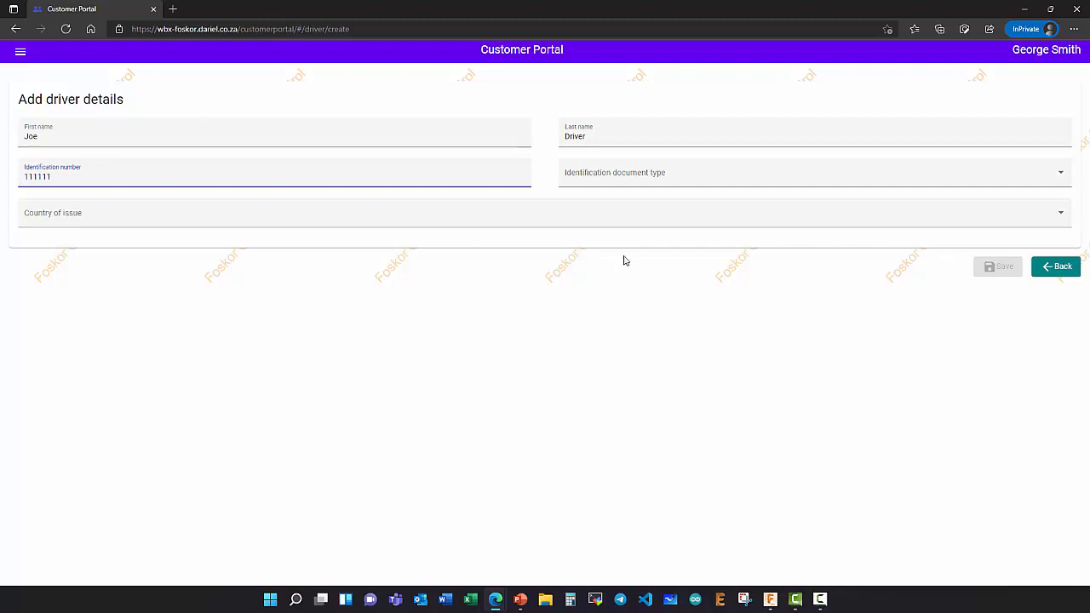
- Set document type to Passport and country of issue to South Africa, then save the driver
click(651, 173)
click(609, 179)
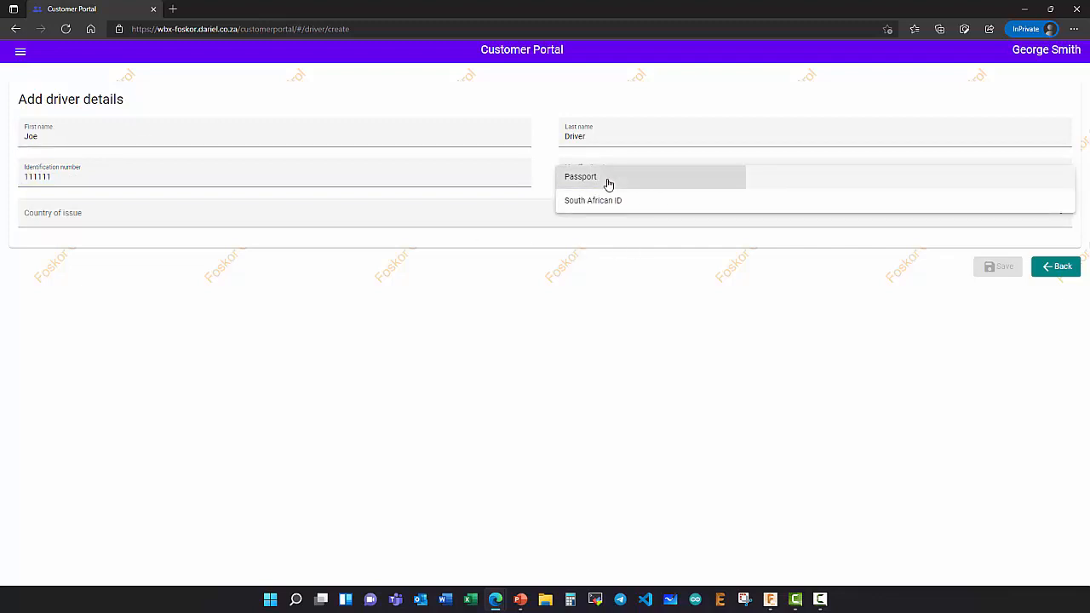
click(194, 224)
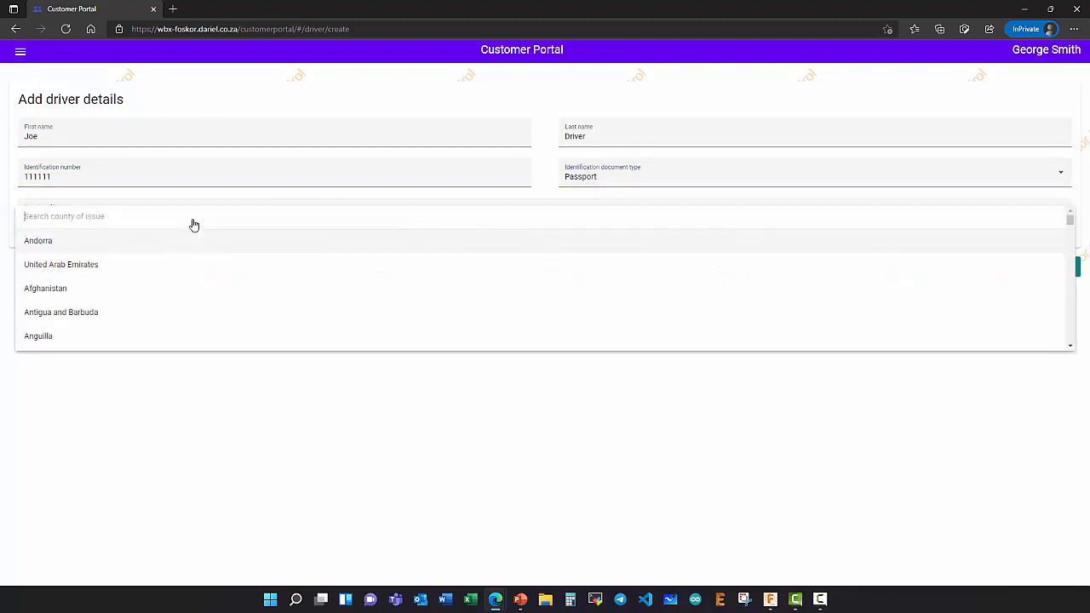
text(South)
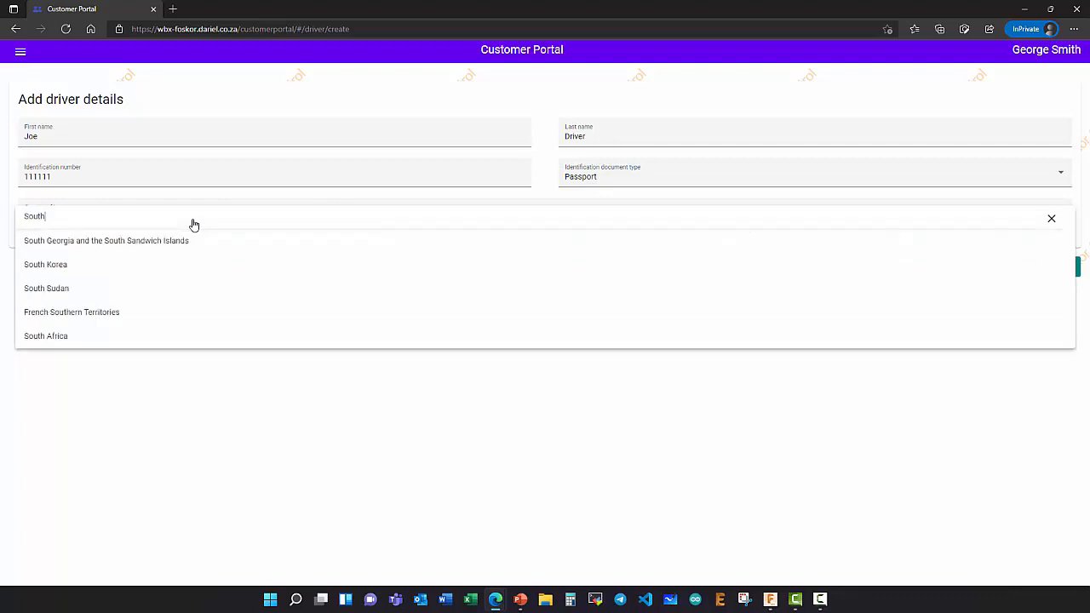
click(68, 336)
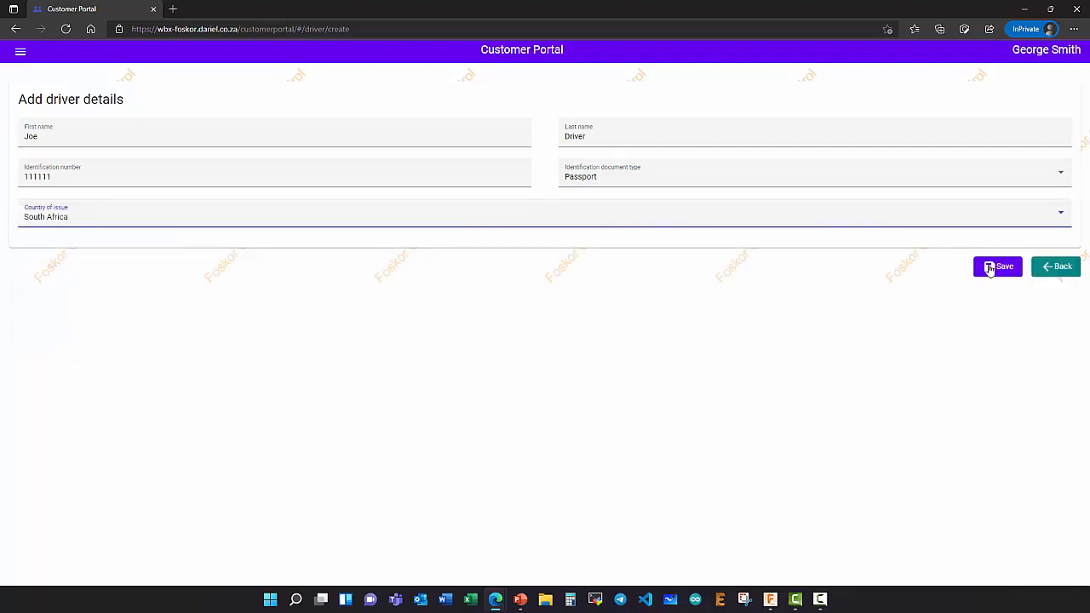
click(991, 269)
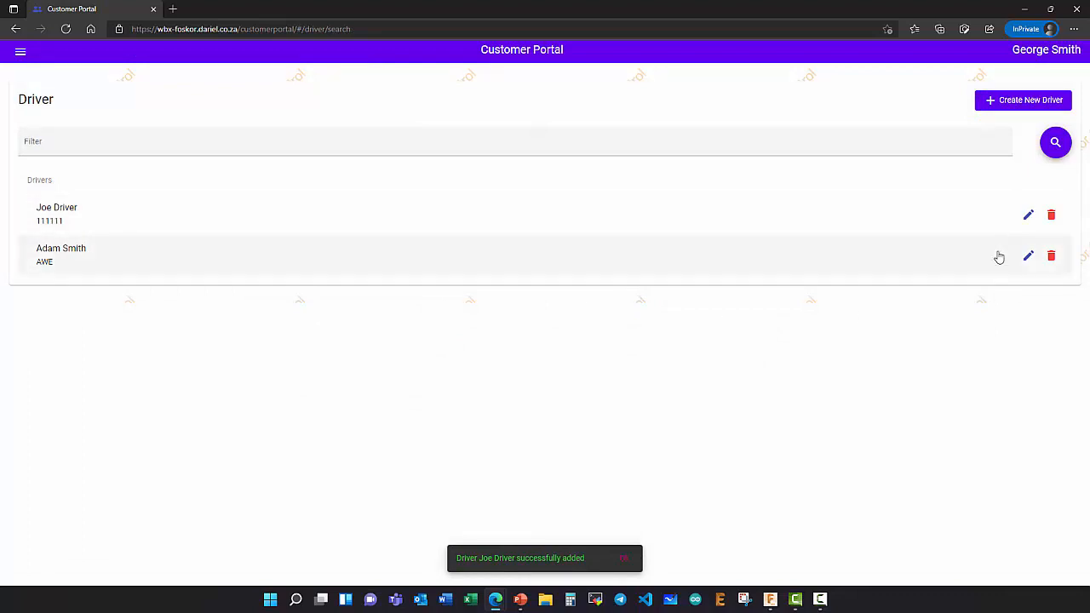
- Edit the new driver, replace the identification number with the new number, and save
click(1028, 214)
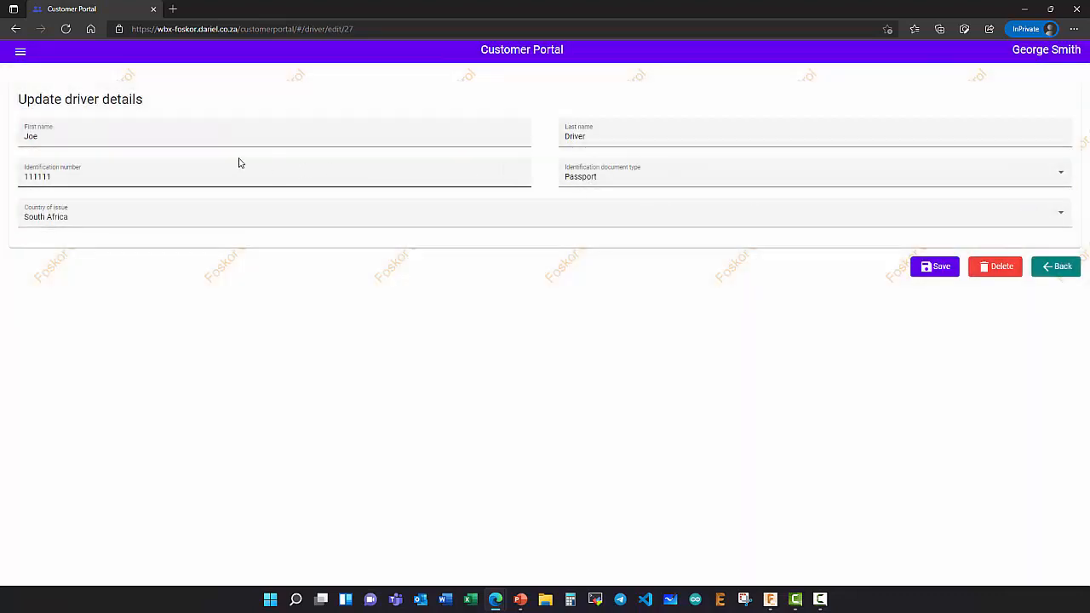
click(94, 179)
drag(92, 177, 22, 182)
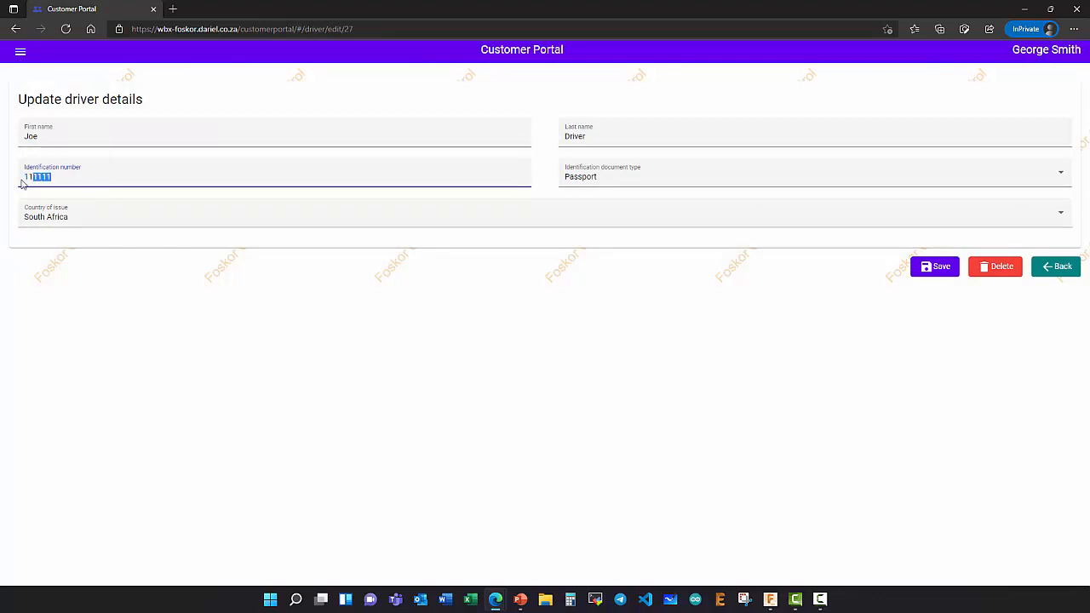
text(22222222)
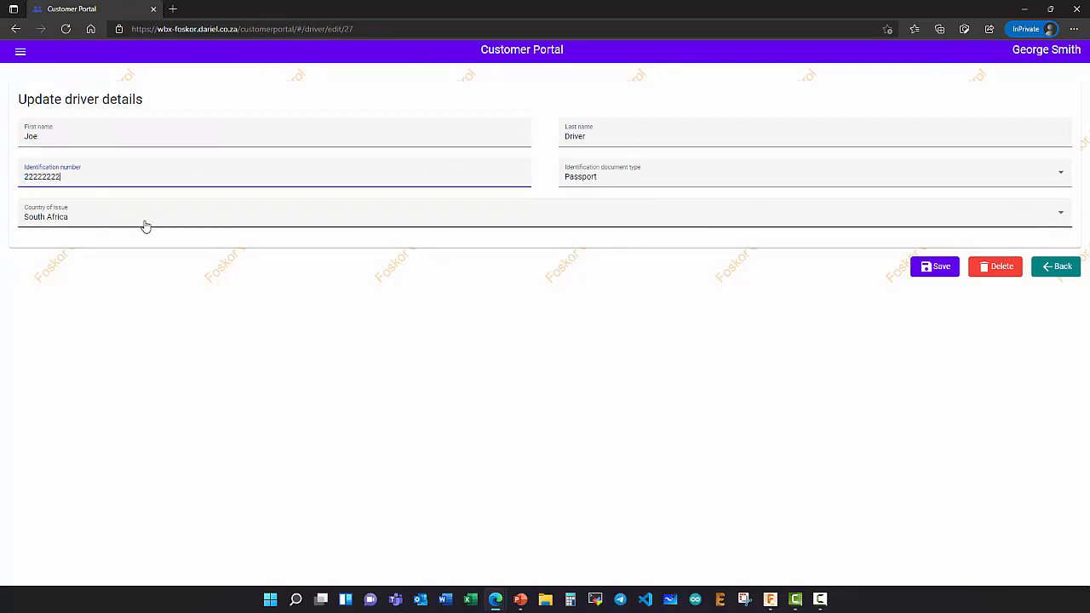
click(940, 268)
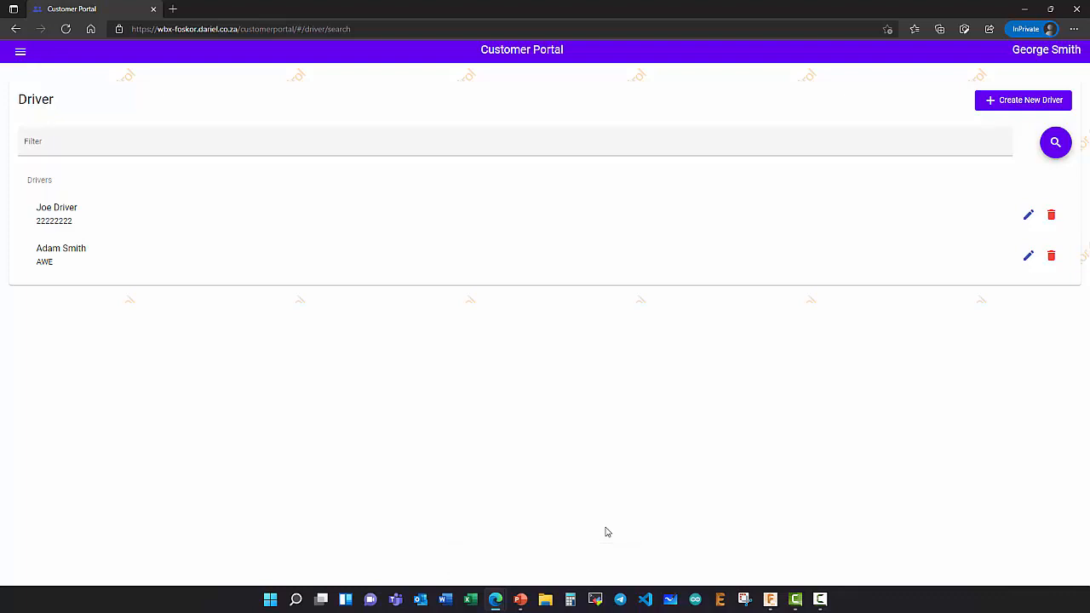
- Create a new truck with registration ABCABCZN from the Trucks list
click(22, 56)
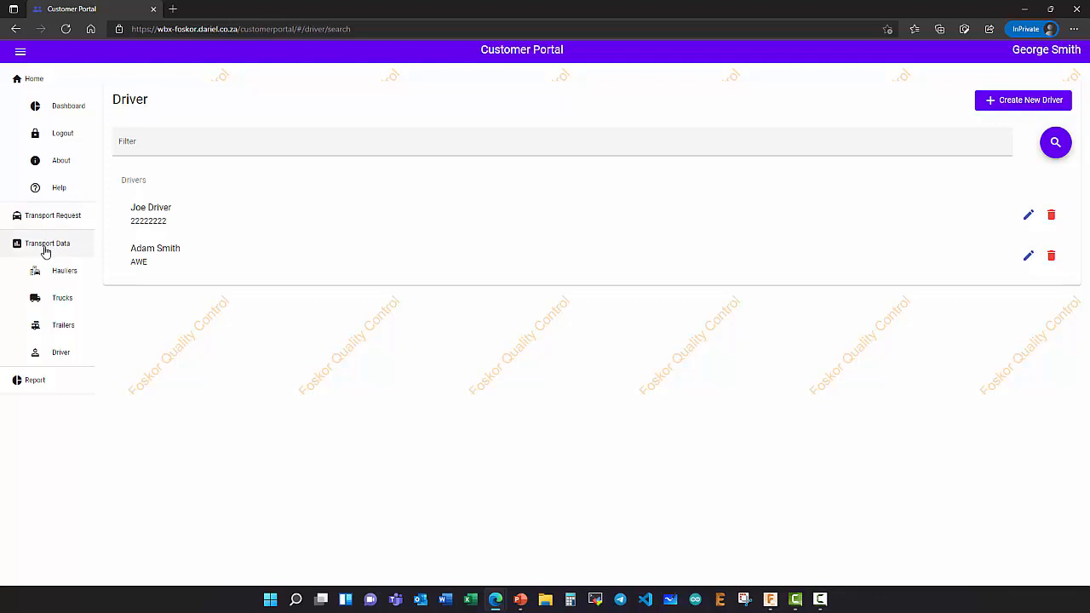
click(62, 298)
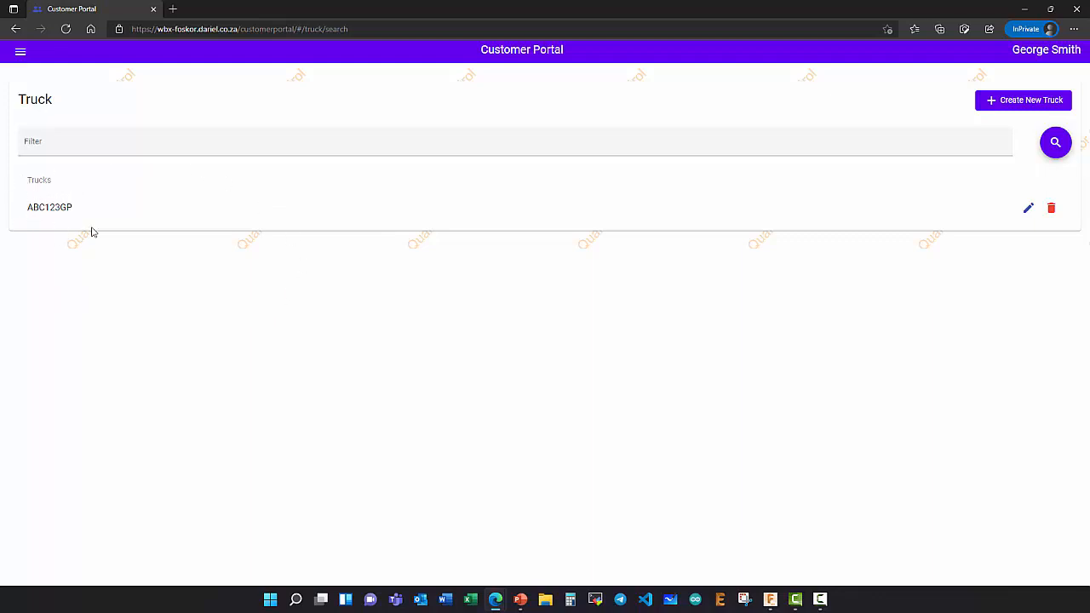
click(1001, 107)
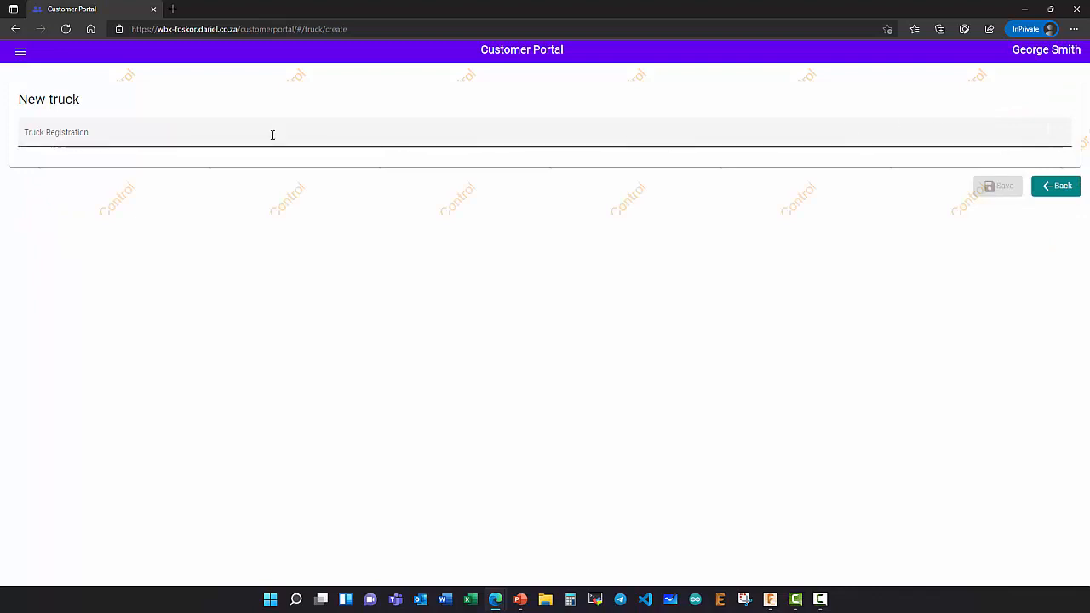
click(97, 131)
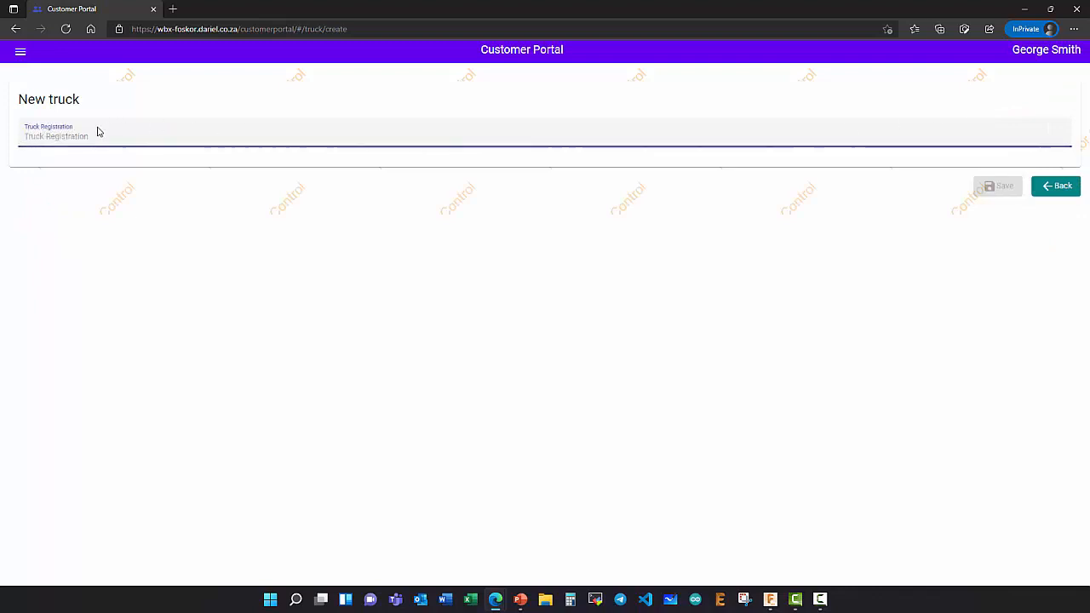
text(ABC)
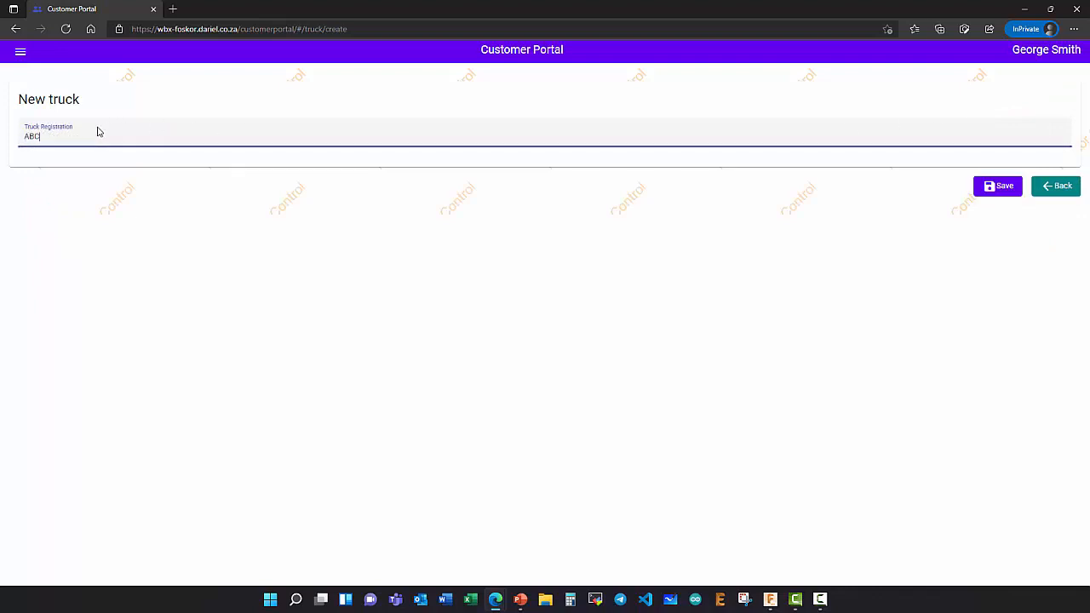
text(ABCZN)
click(991, 193)
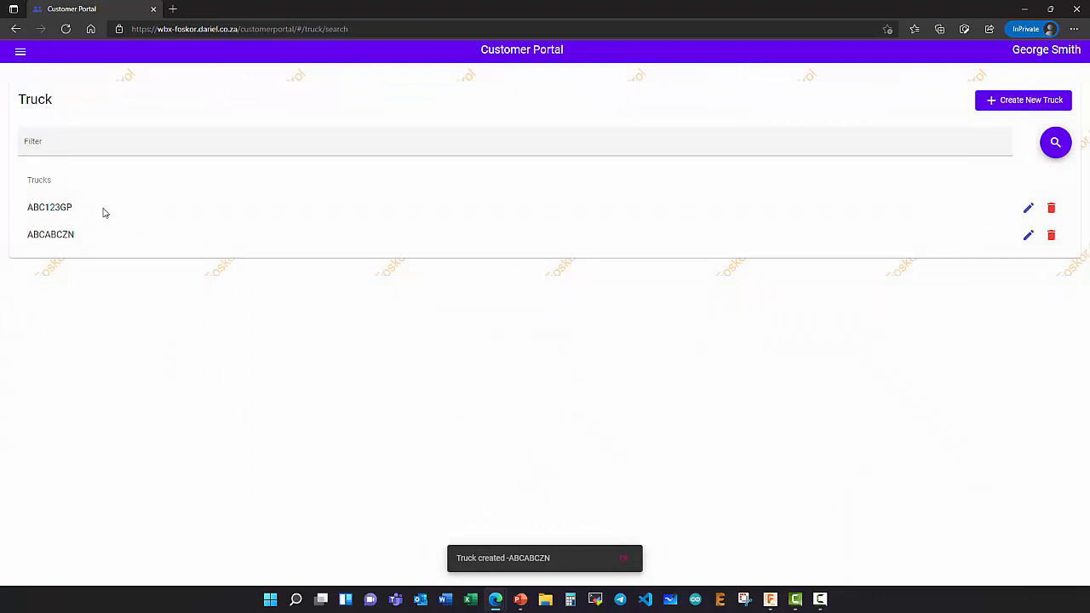
- Filter the truck list by ZN, then by ABCA so only ABCABCZN remains
click(68, 147)
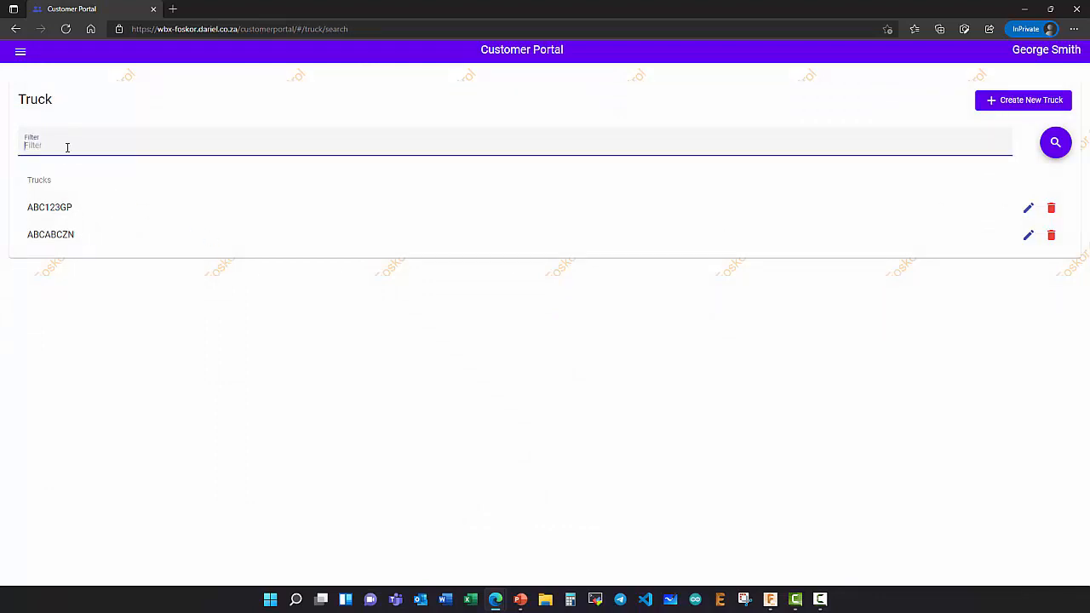
text(ZN)
click(1060, 147)
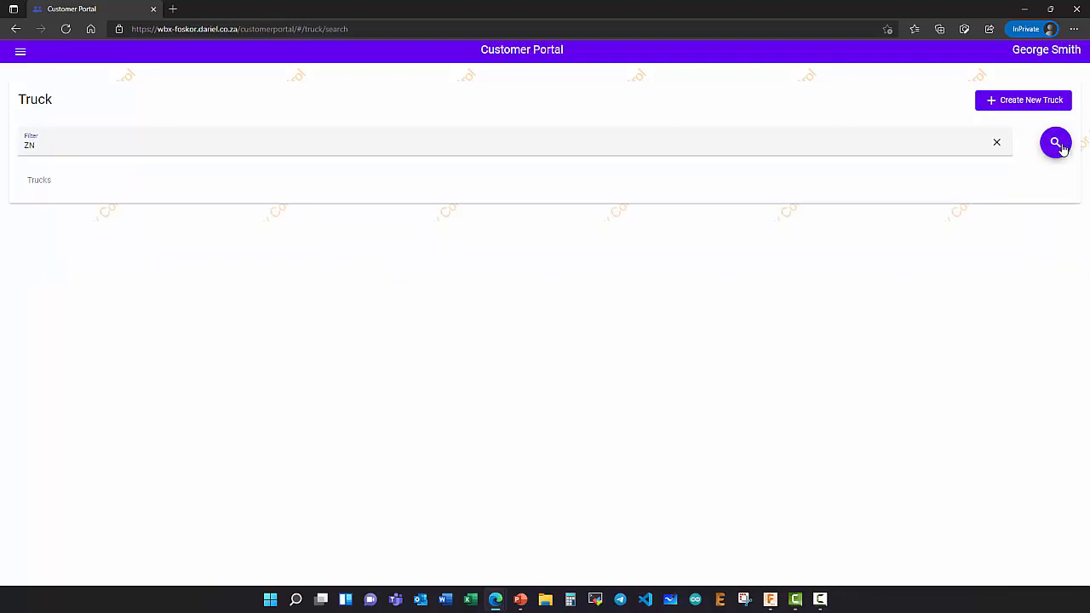
drag(68, 147, 20, 150)
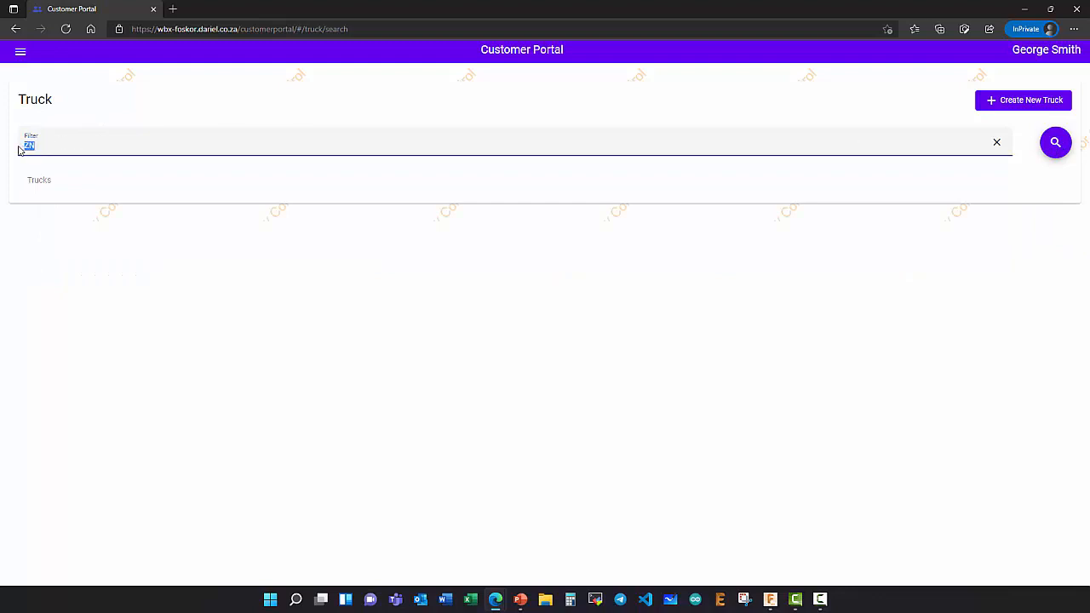
text(ABCA)
click(1061, 149)
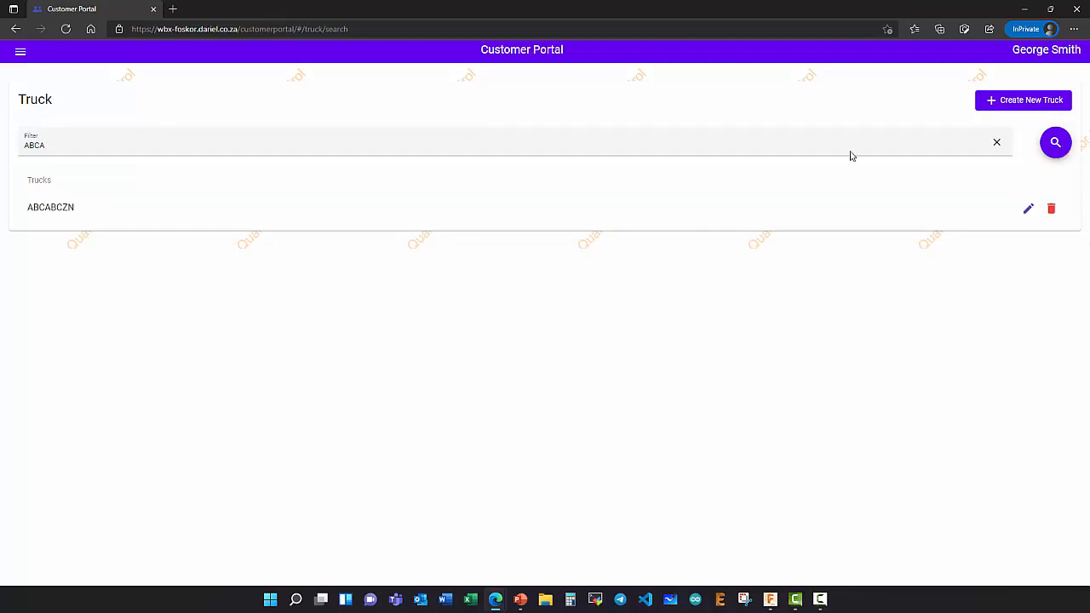
- Start a new haulier with code BLUELINE and name Blue Line Carriers
click(21, 55)
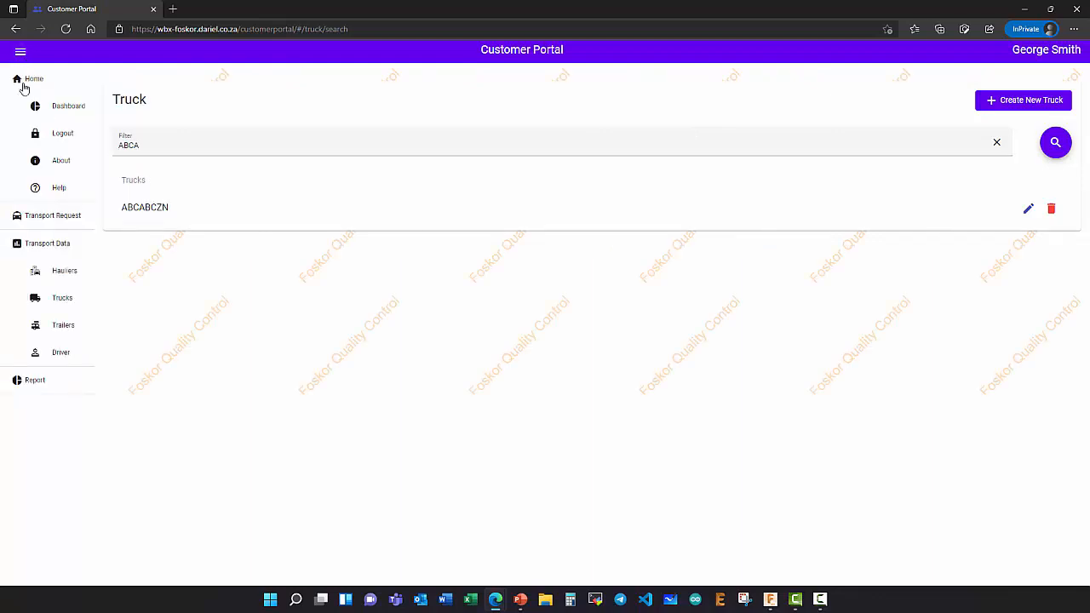
click(64, 271)
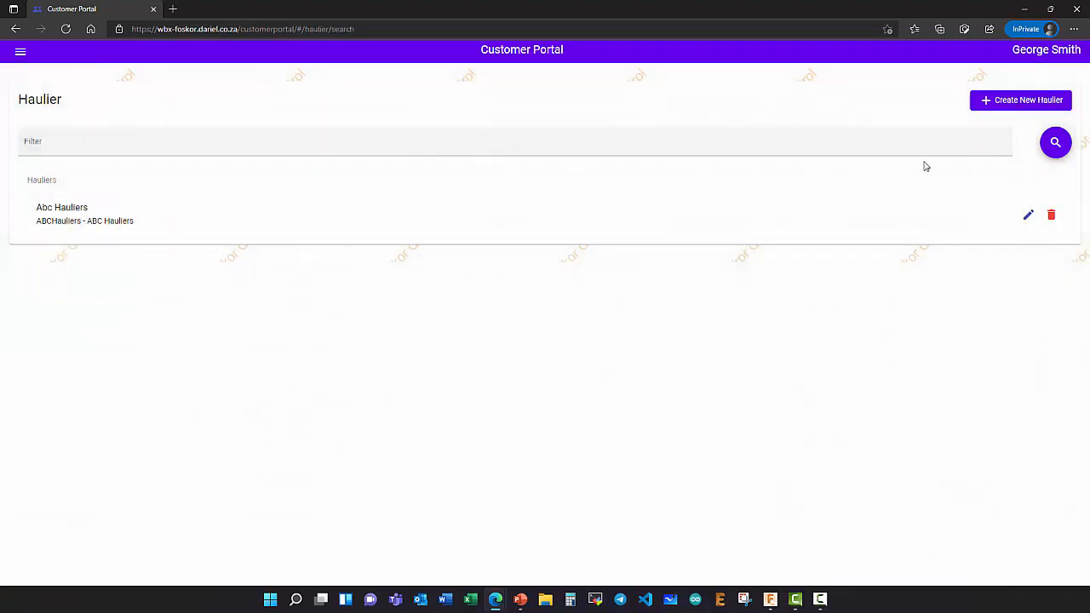
click(1021, 108)
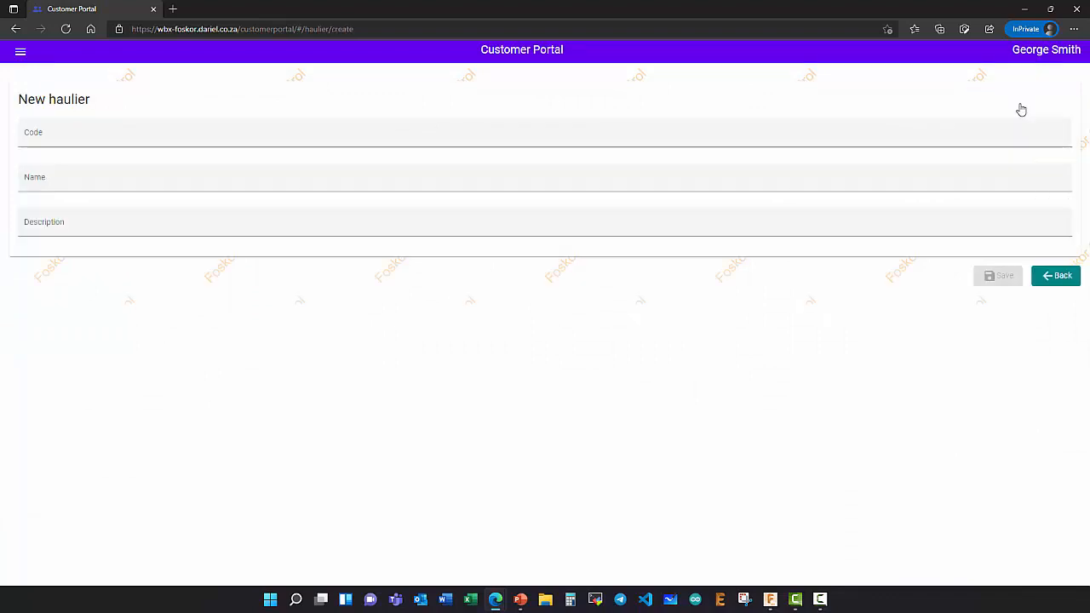
click(31, 136)
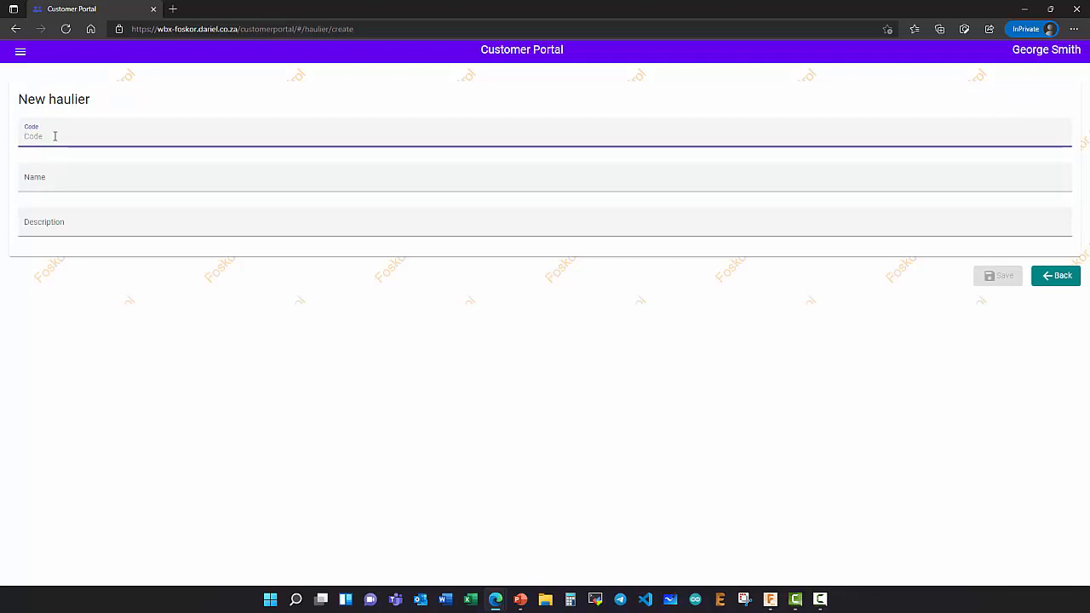
text(BLUELINE)
click(46, 181)
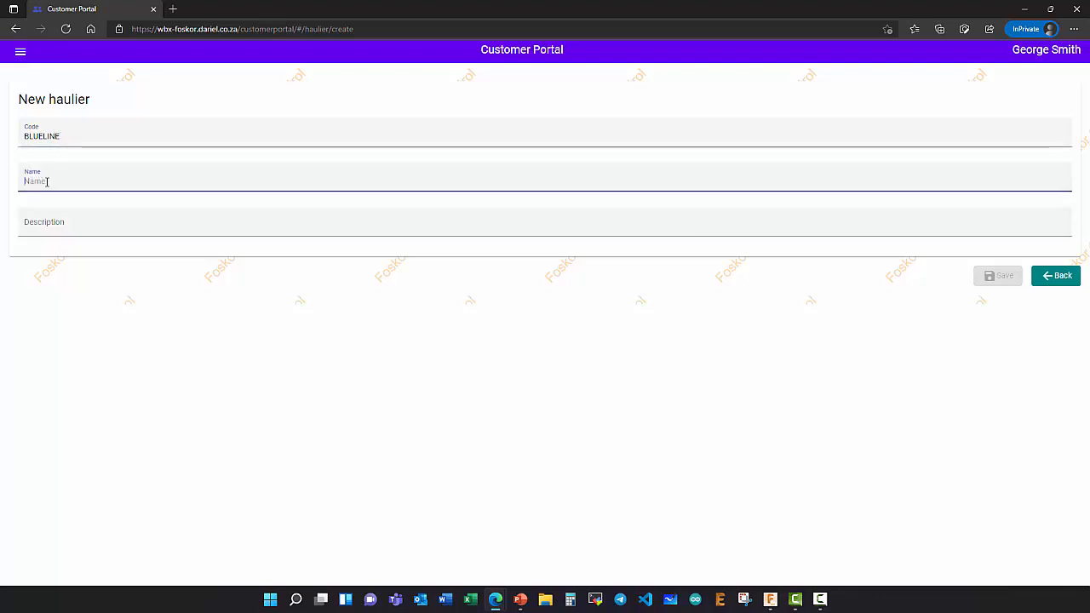
text(Blu)
text(e)
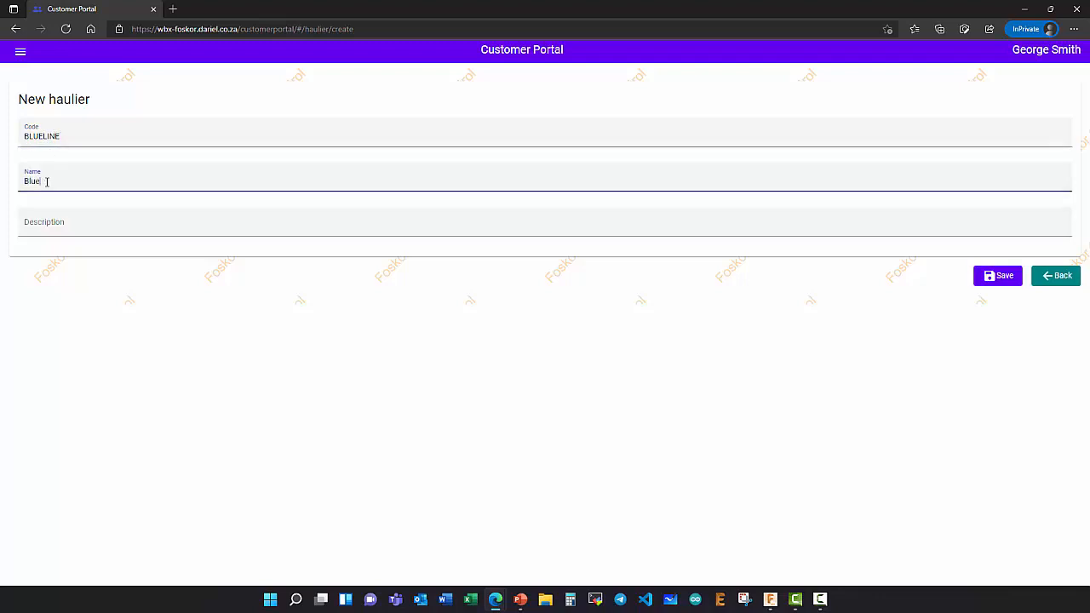
text( Line Carri)
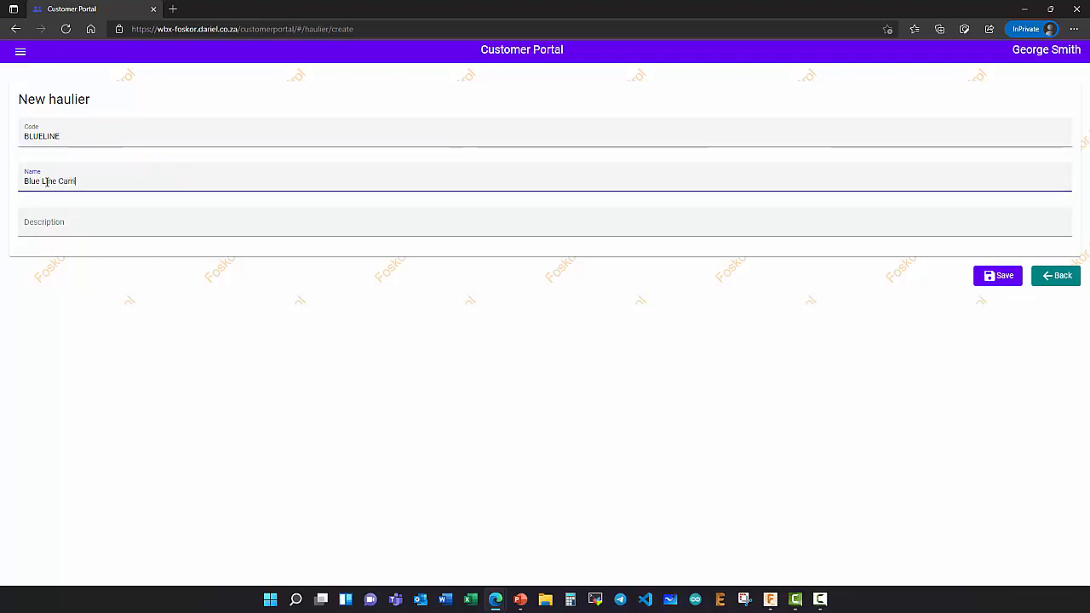
text(ers)
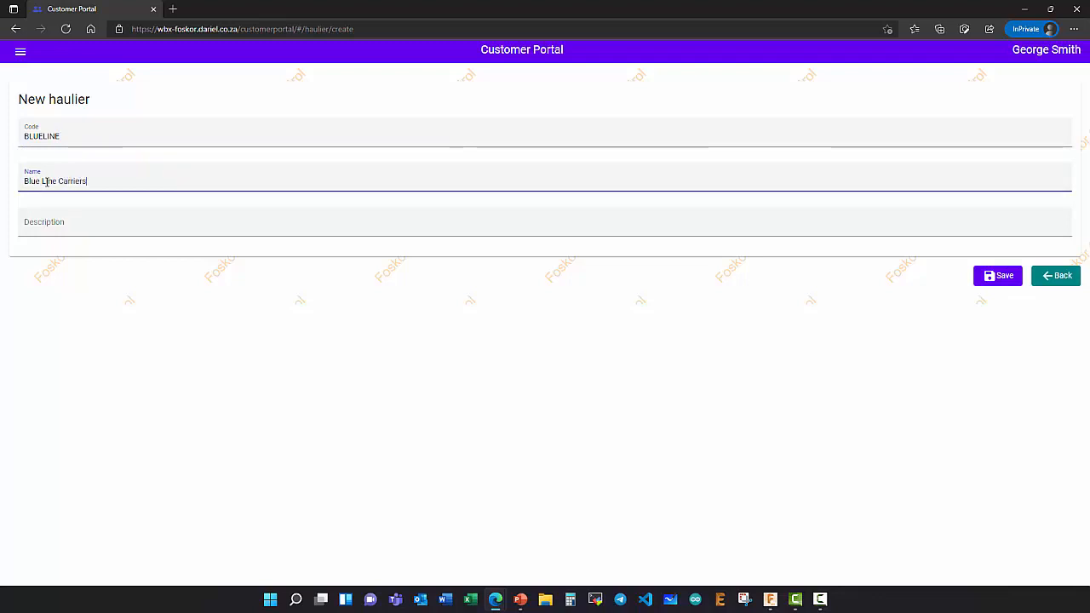
- Describe the haulier as 'My first choice carrier', save it, and review its saved details
click(51, 226)
text(My)
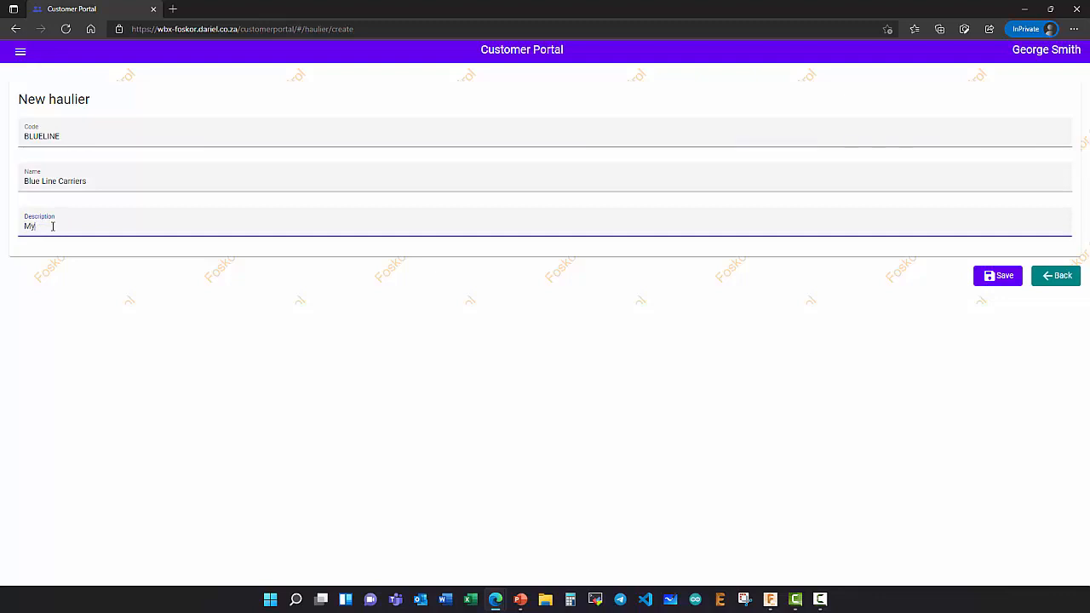
text( first choice carrier)
click(1012, 285)
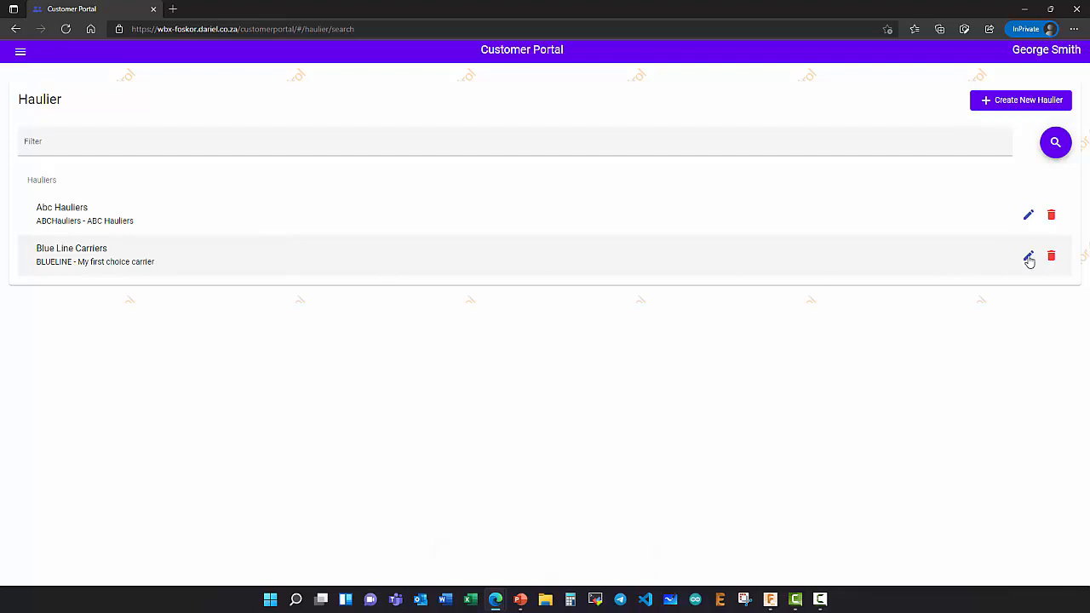
click(1029, 258)
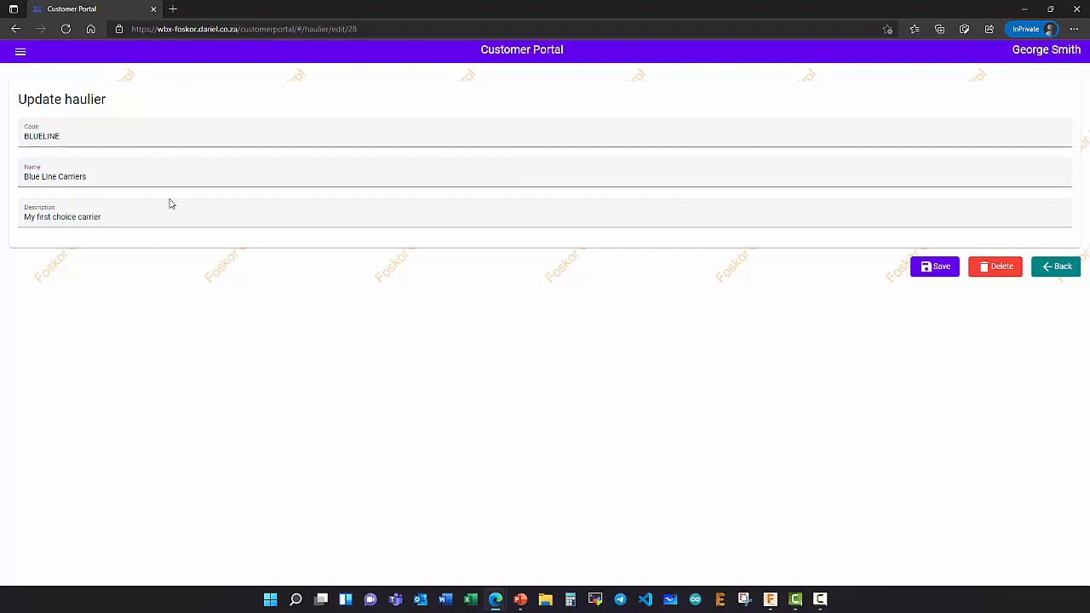
click(1051, 271)
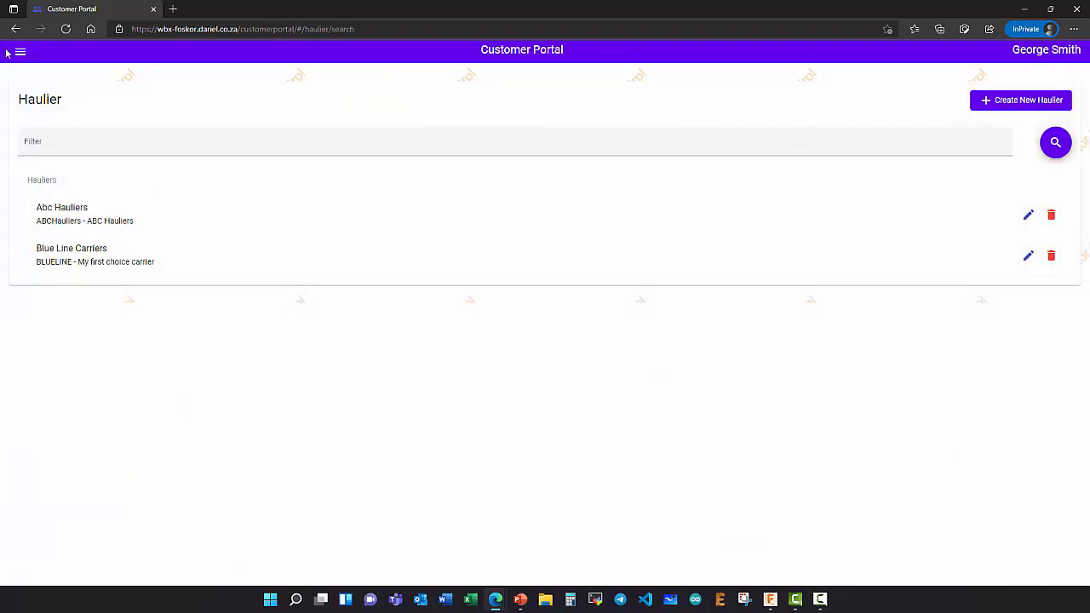
click(19, 54)
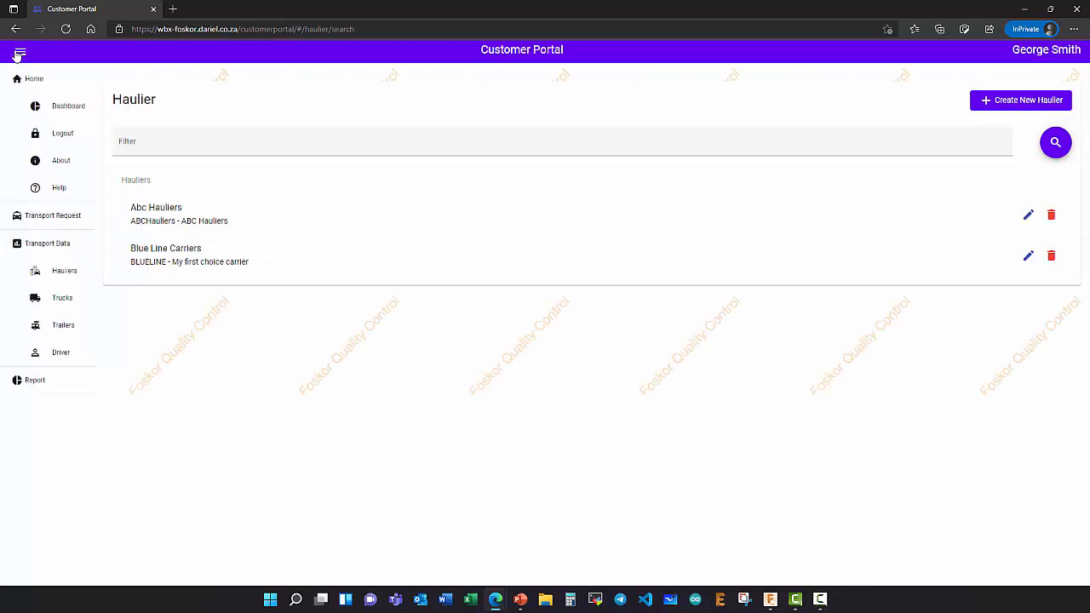
- Create a new trailer with registration QWE123ZN from the Trailers list
click(58, 328)
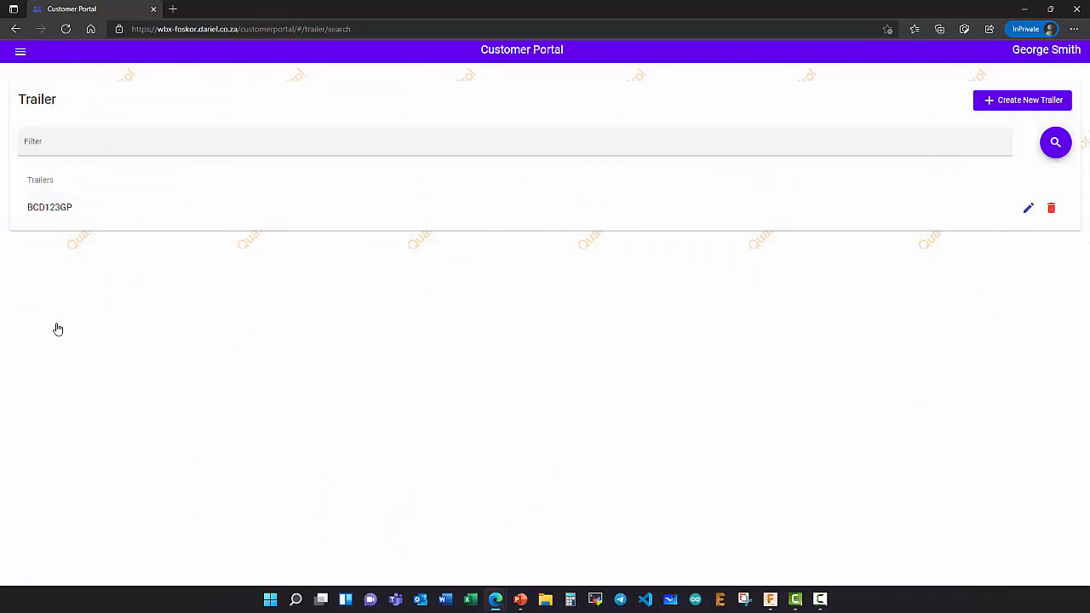
click(1016, 108)
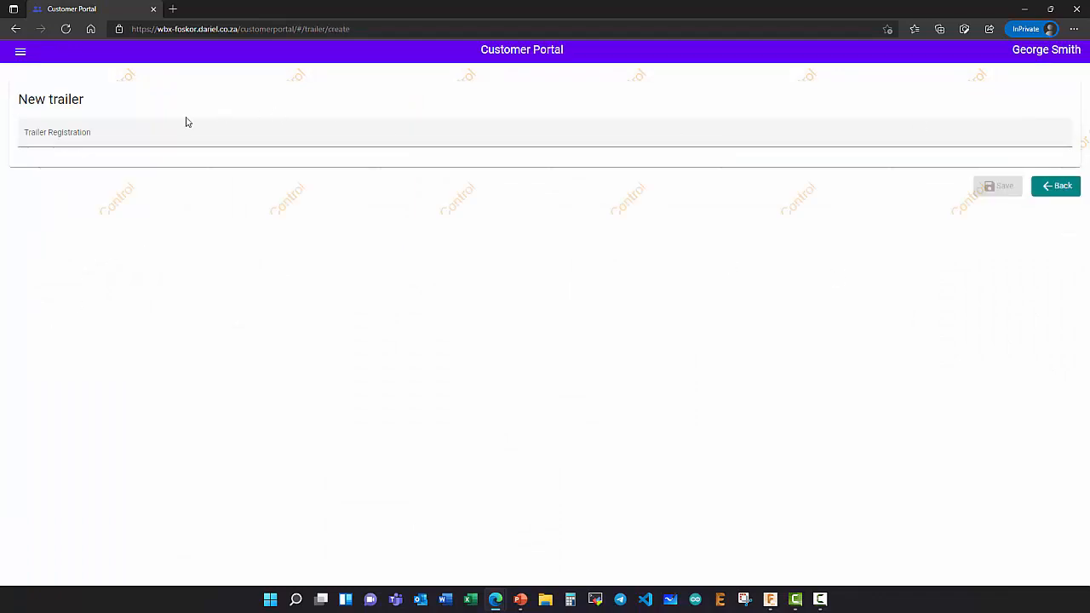
click(156, 133)
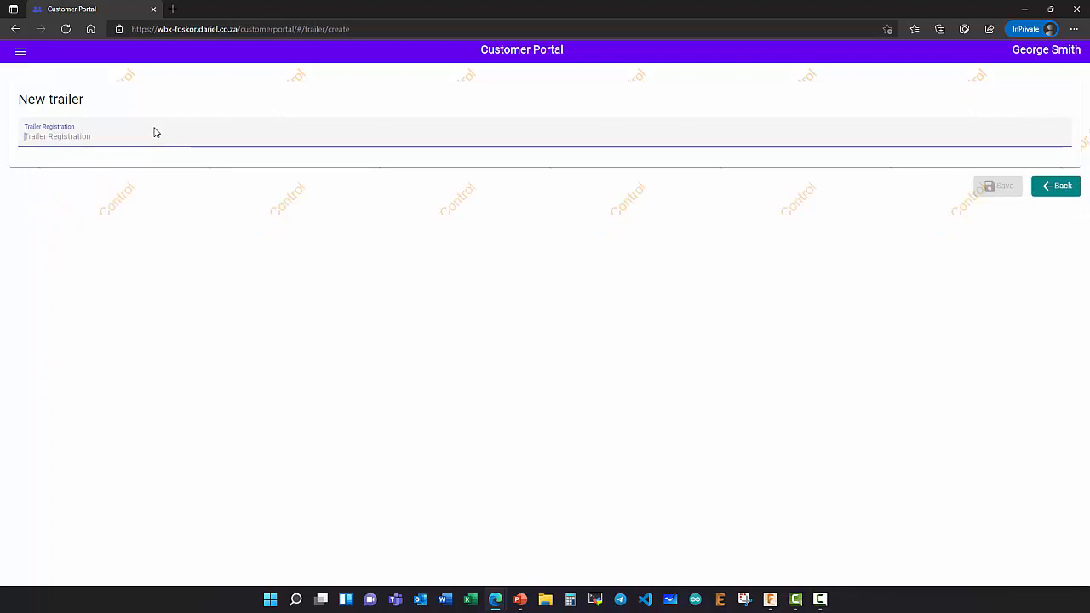
text(QWE123)
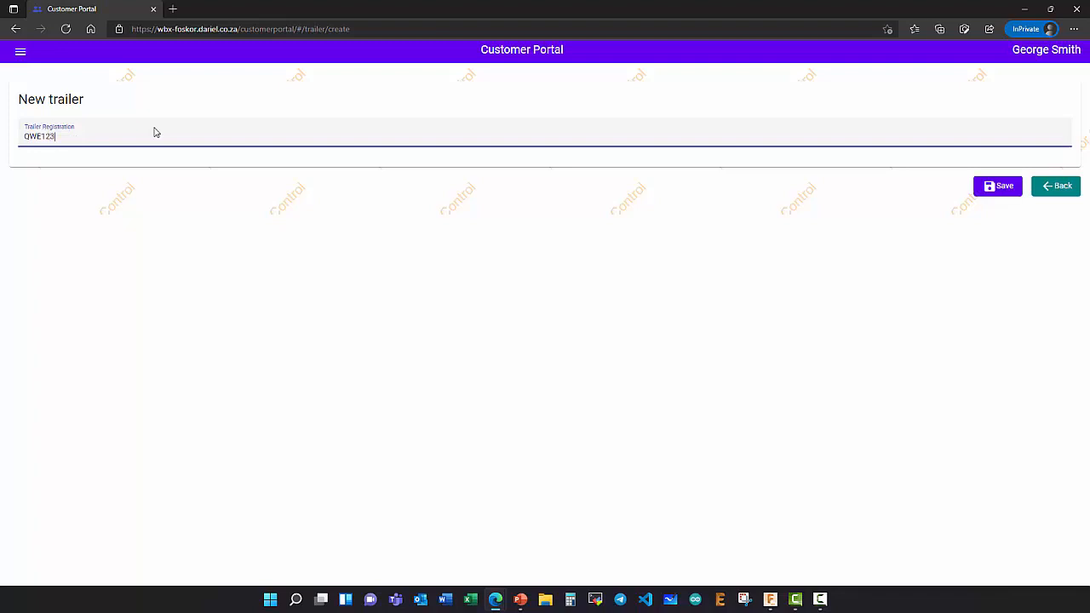
text(ZN)
click(1001, 187)
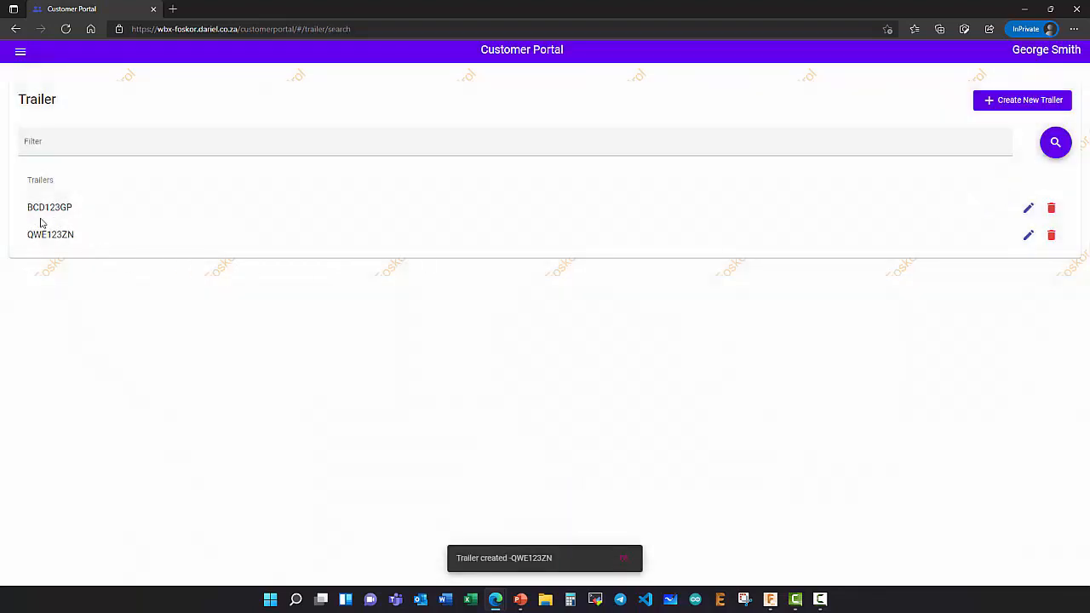
click(20, 54)
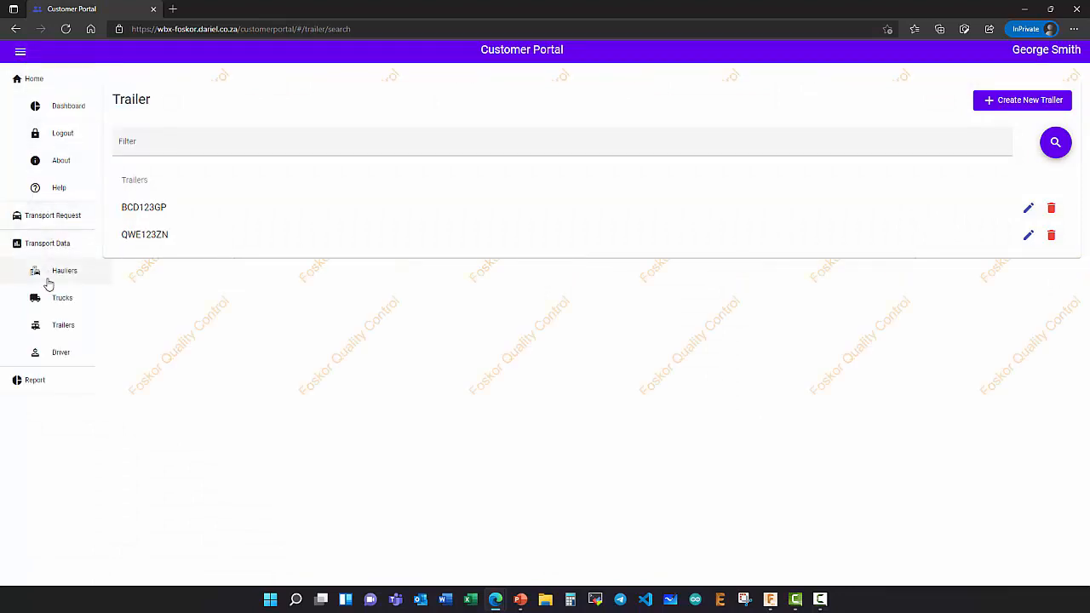